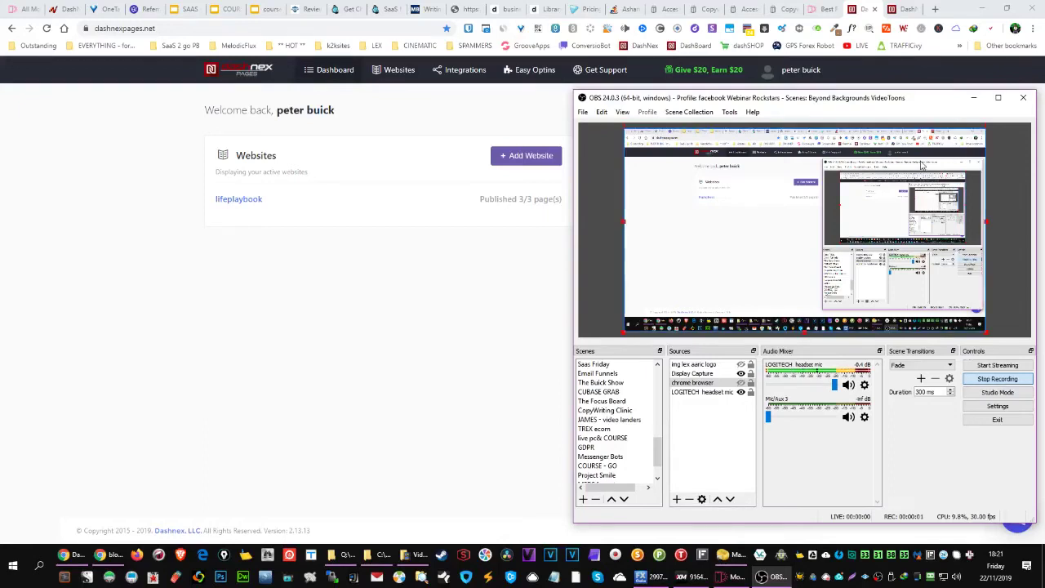
Bring up the Mobirise website in the browser and switch to the Mobirise desktop builder
click(972, 98)
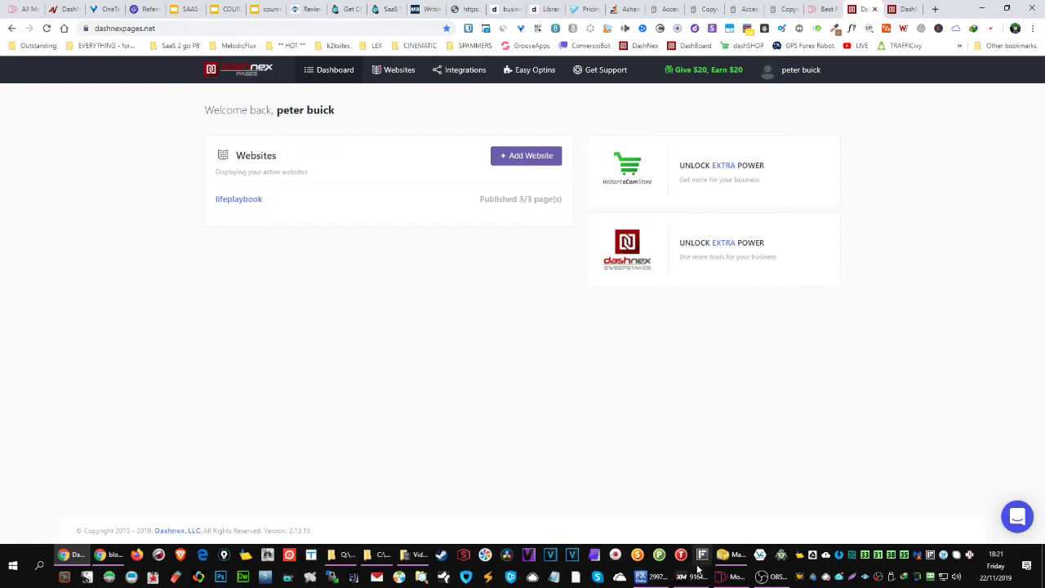
click(828, 9)
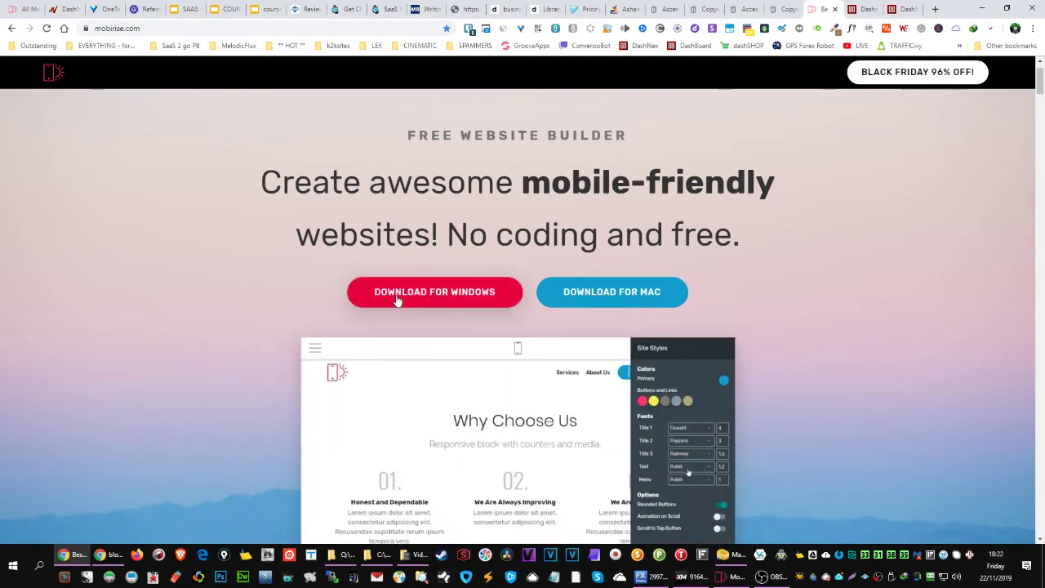
click(732, 577)
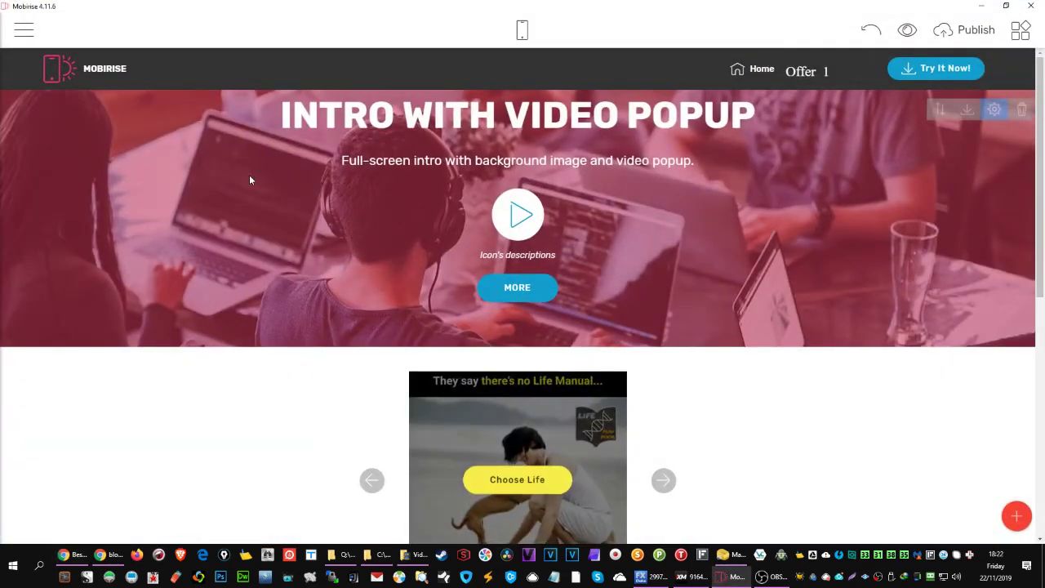
Look over the Mobirise block library, the image slider block's settings and the Publish options without publishing
click(18, 30)
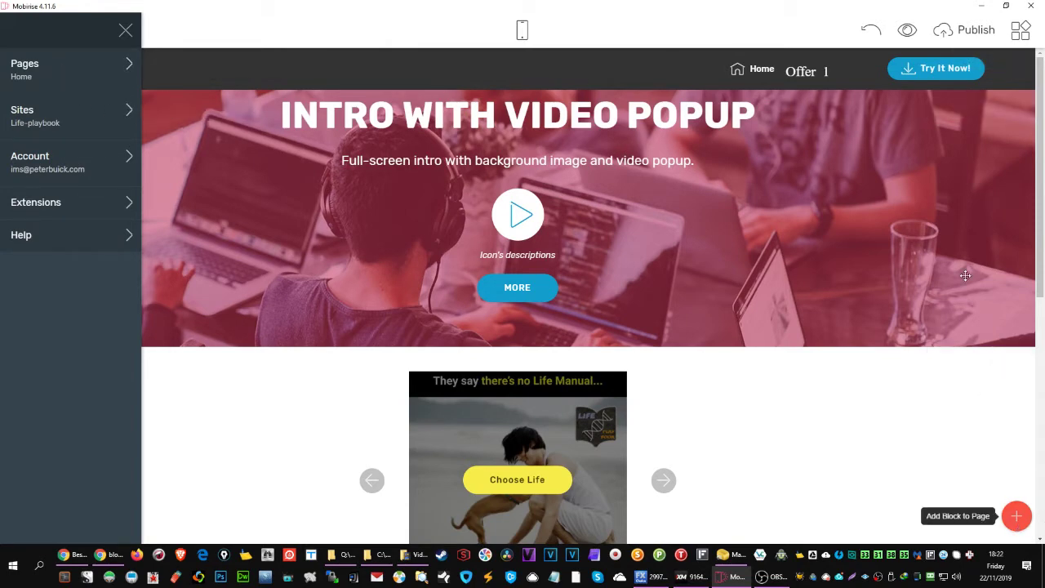
click(1016, 515)
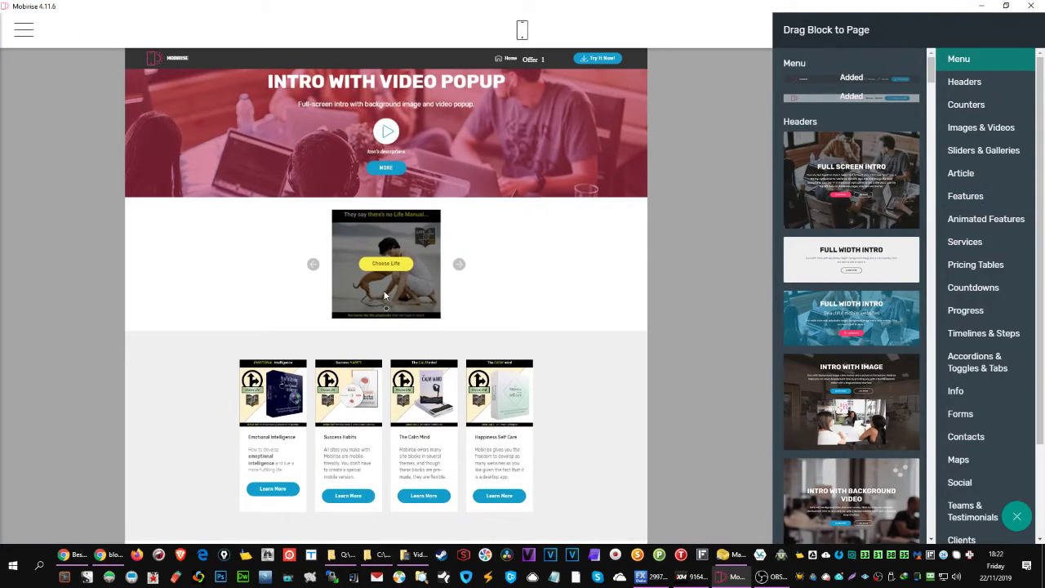
click(397, 240)
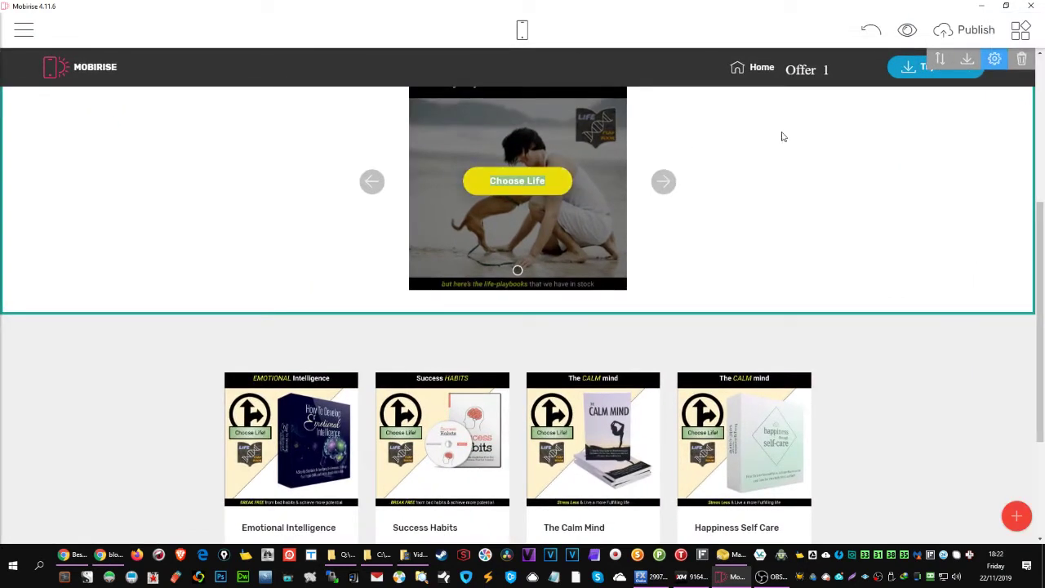
click(994, 60)
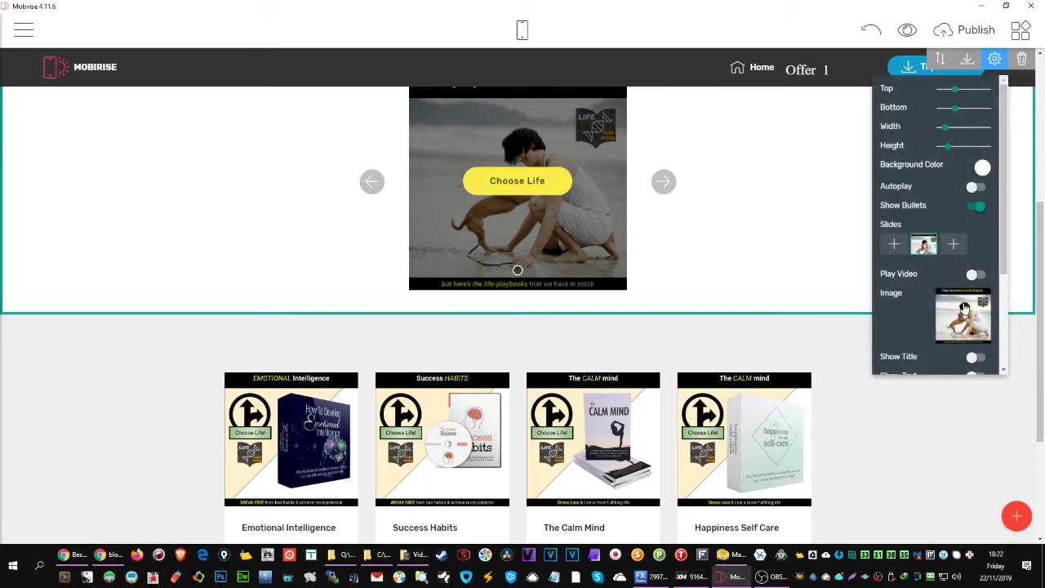
click(827, 158)
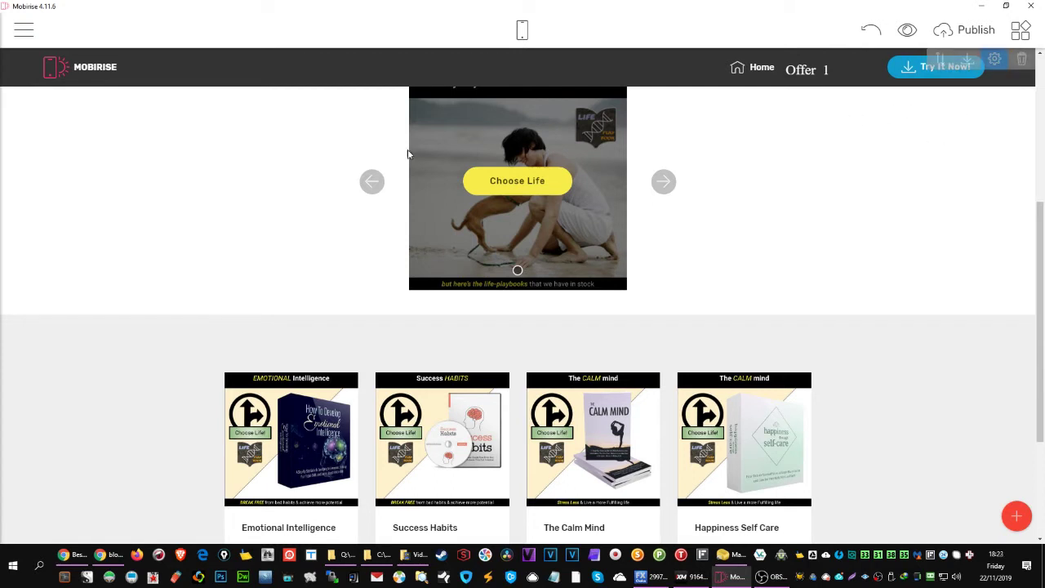
click(980, 35)
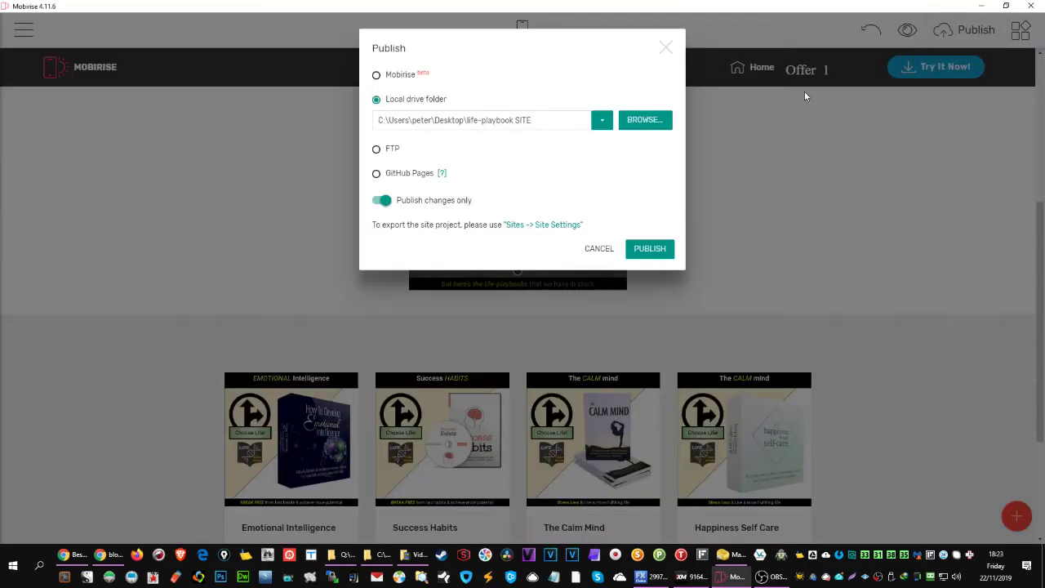
click(599, 248)
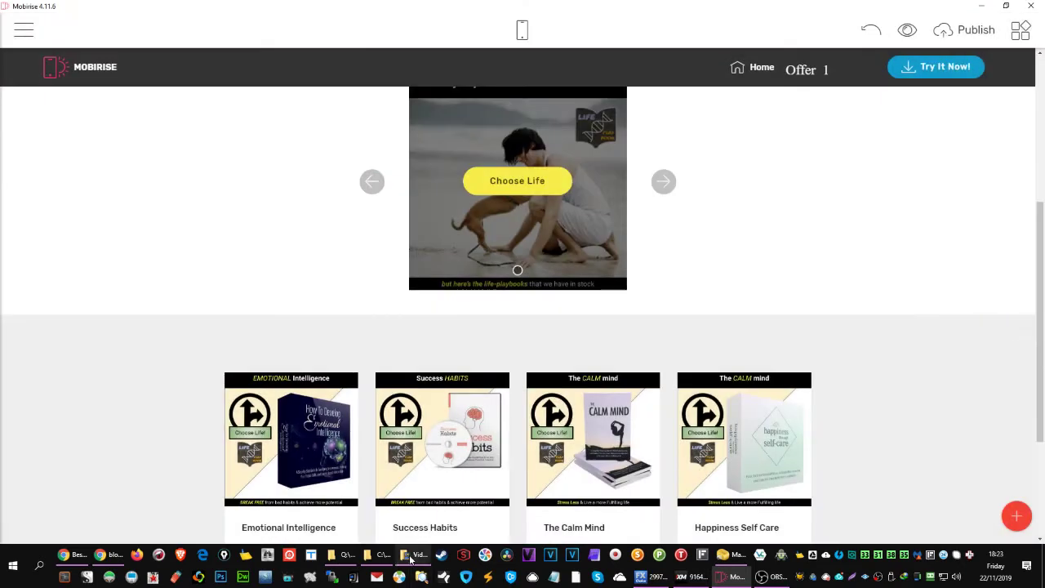
Open the site folder inside life-playbook SITE in File Explorer and delete the extra item, keeping assets, index.html, page1.html and project.mobirise
mouse_move(414, 558)
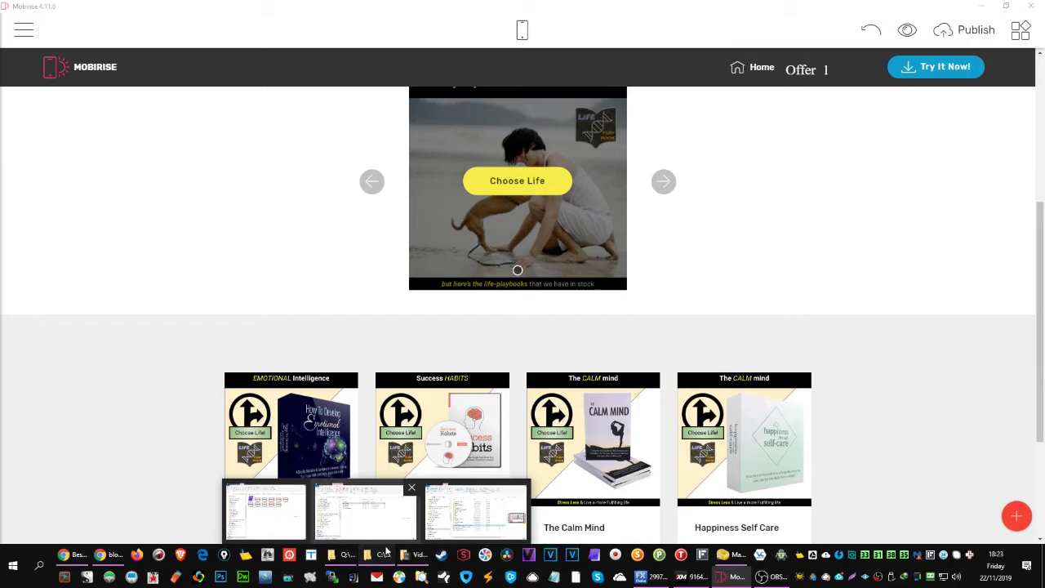
click(474, 510)
drag(735, 323, 431, 104)
click(455, 333)
click(426, 232)
key(Delete)
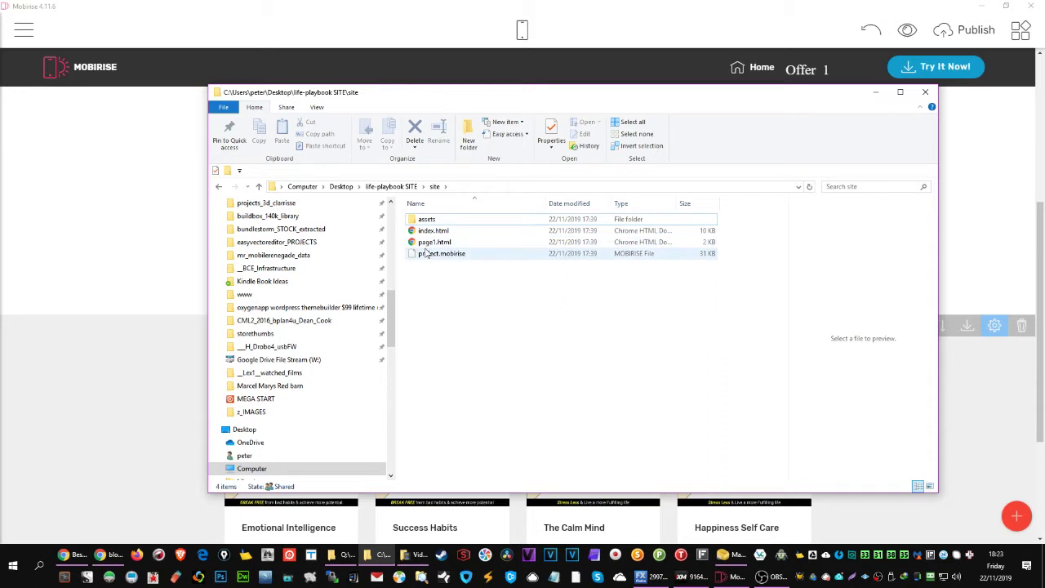
Inspect the assets folder and its images subfolder and return to the site folder
click(426, 220)
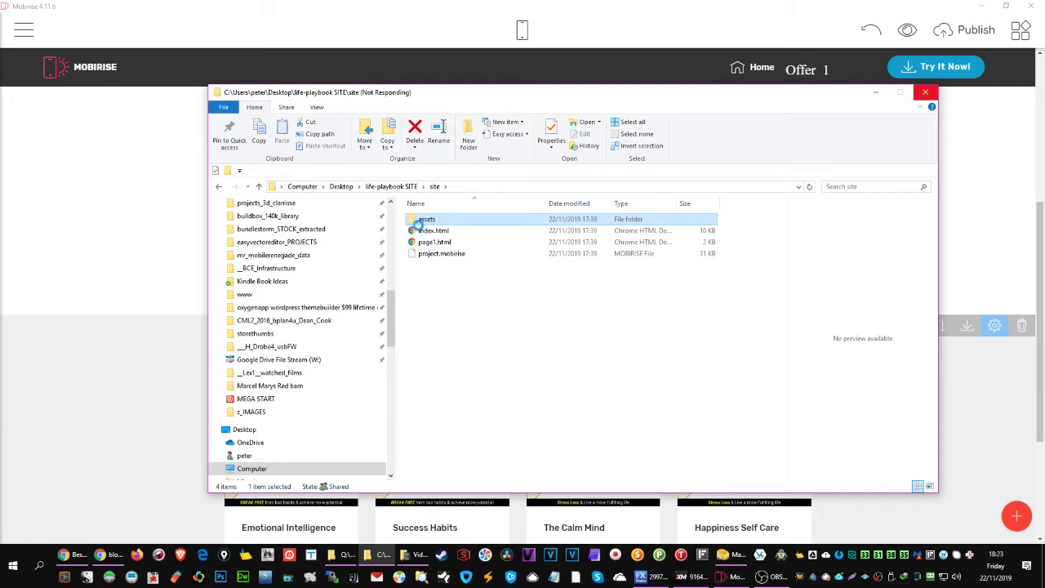
double_click(417, 220)
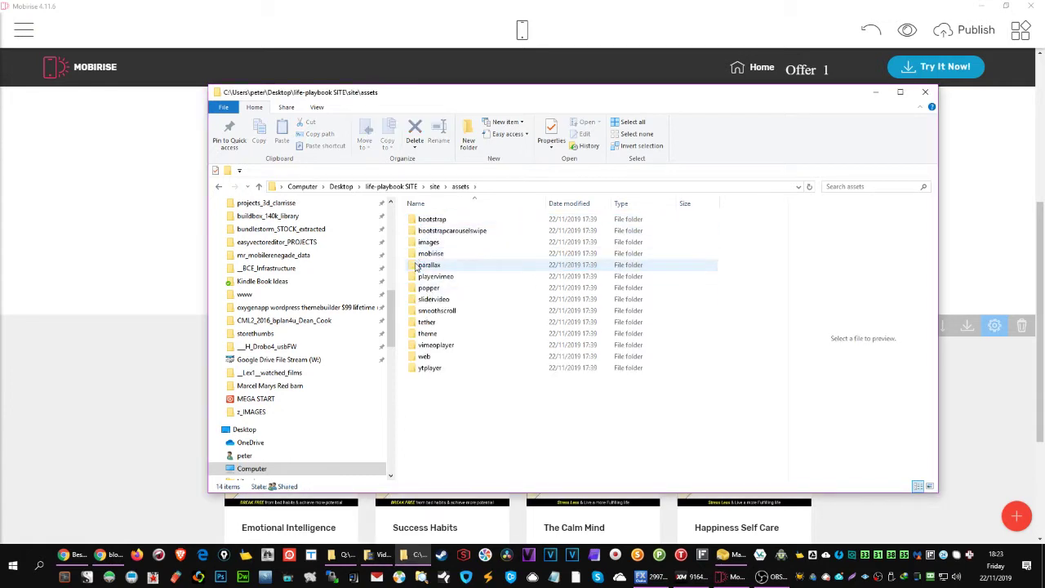
click(425, 242)
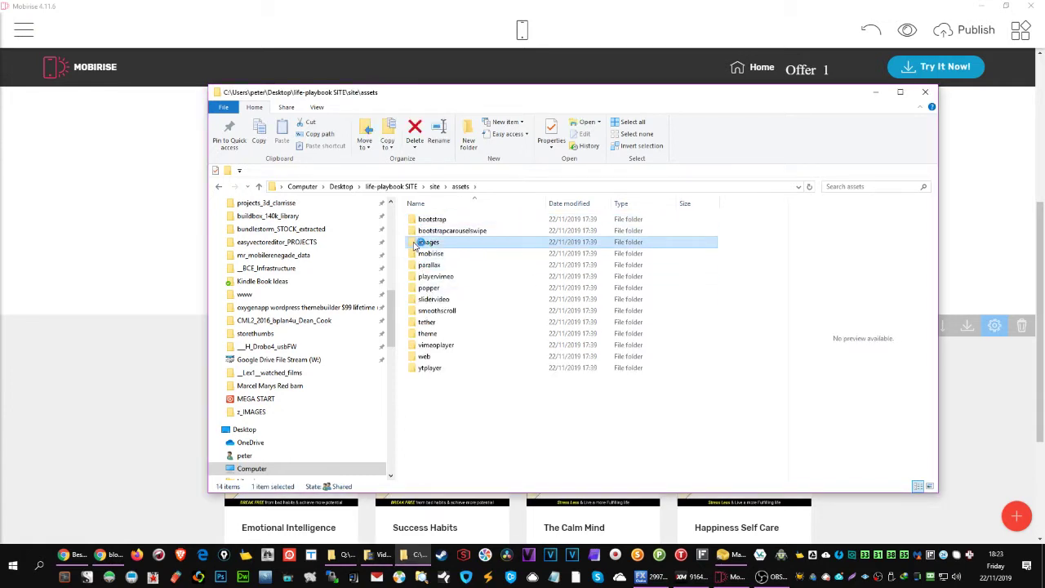
double_click(418, 242)
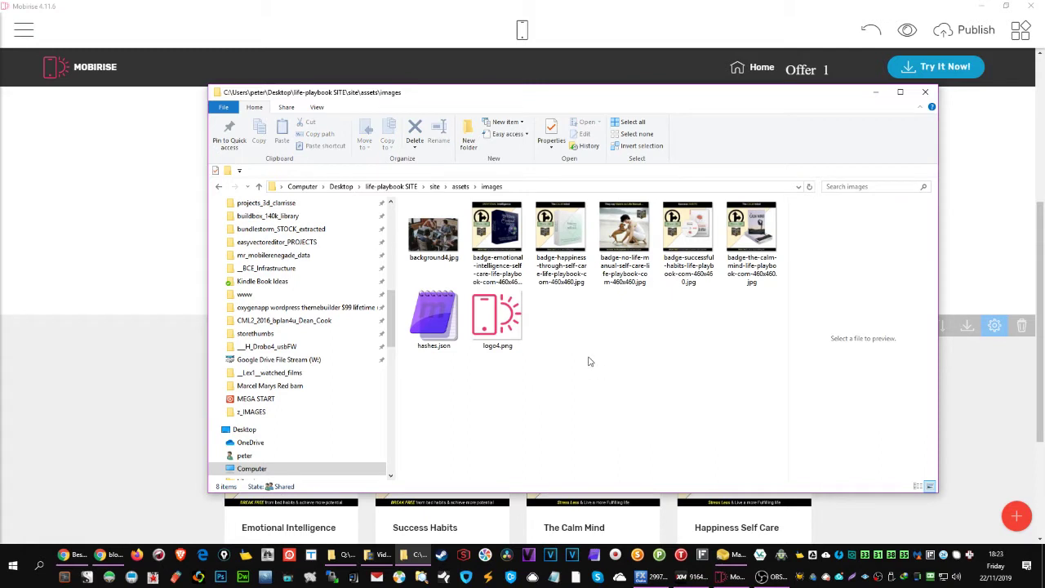
click(461, 188)
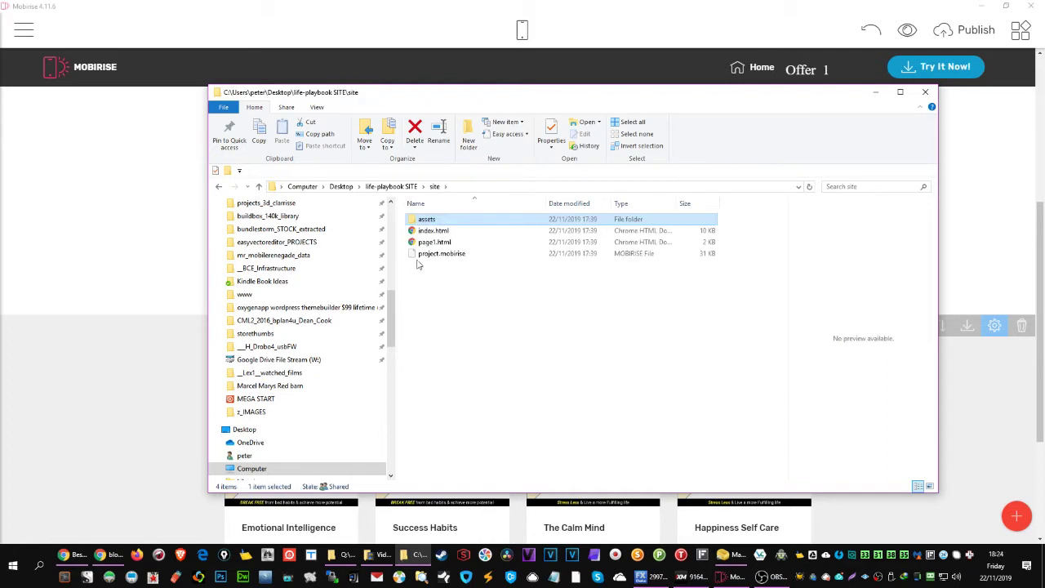
click(421, 255)
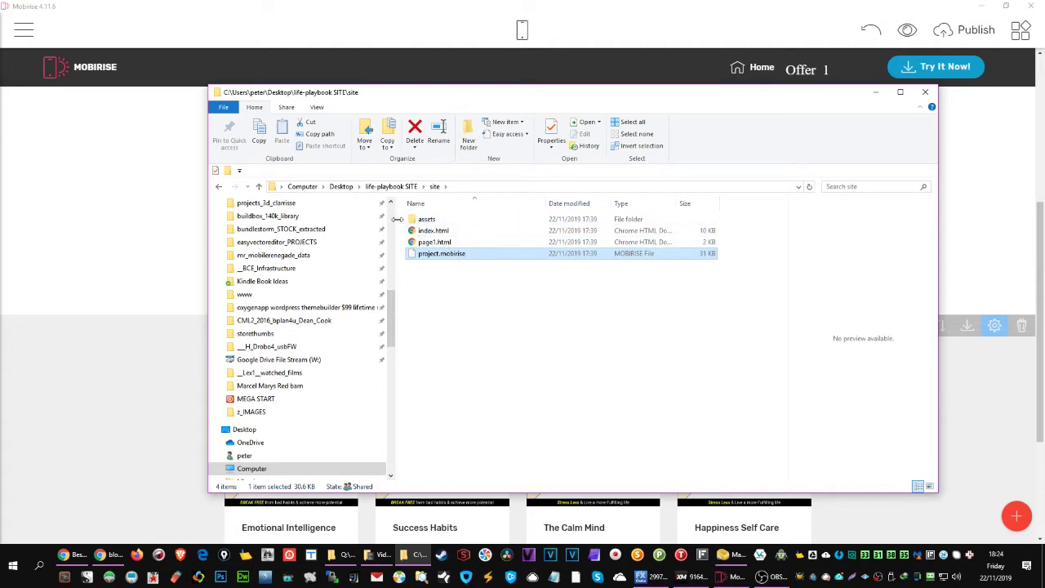
key(ctrl+a)
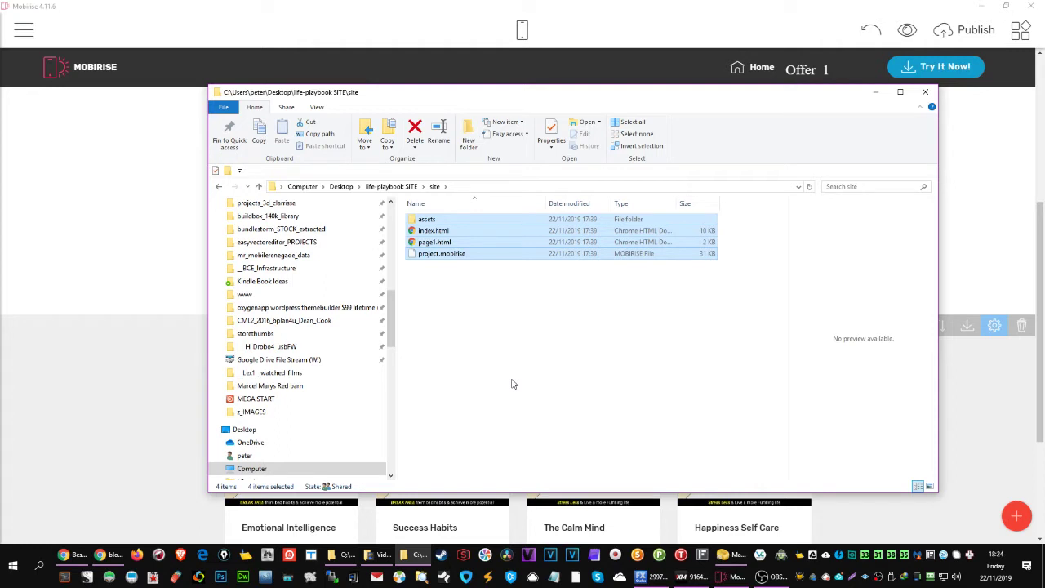
ctrl+click(445, 253)
click(402, 224)
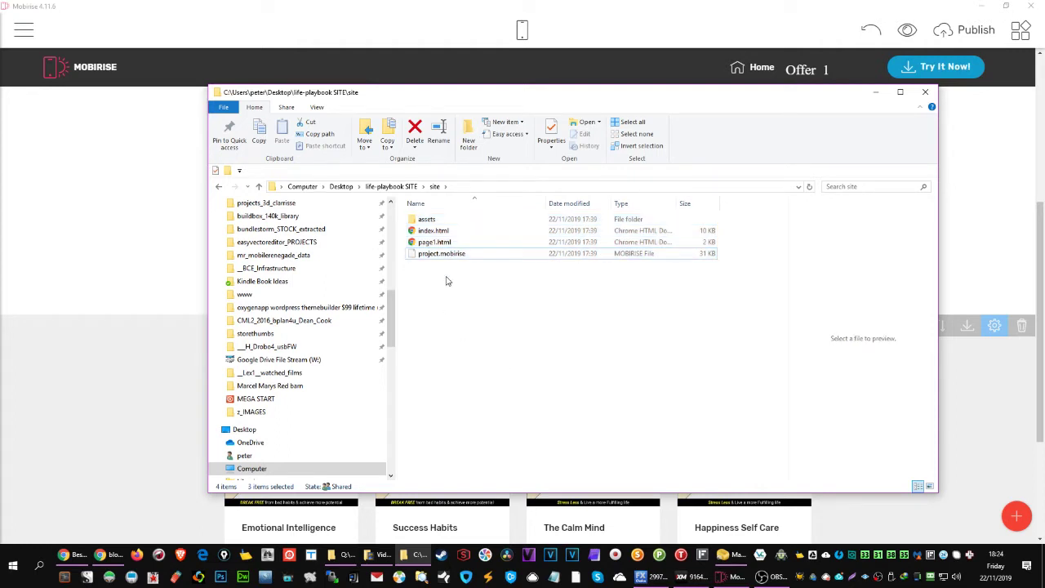
drag(399, 217, 467, 246)
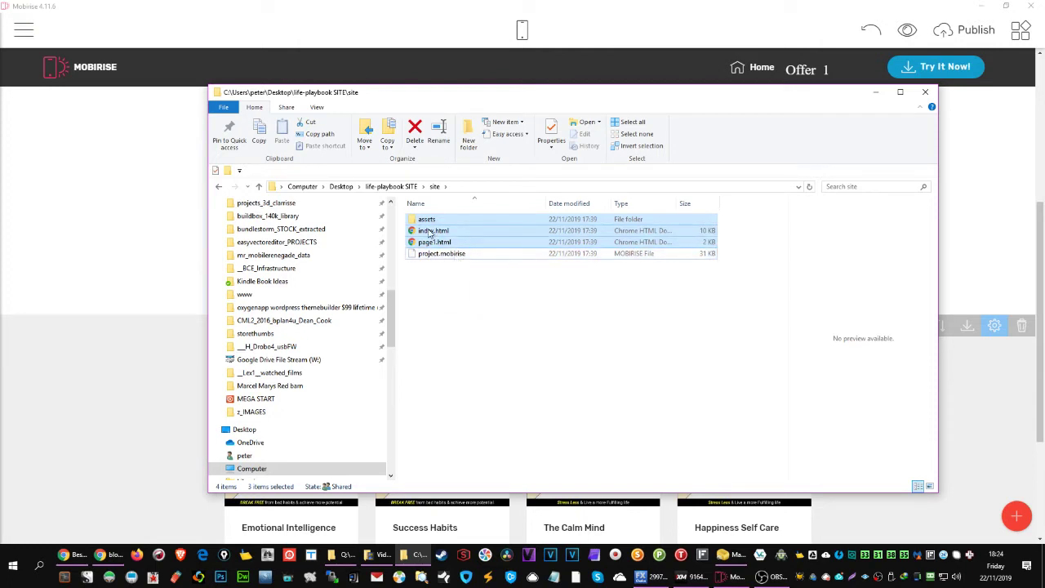
click(450, 291)
drag(403, 214, 481, 255)
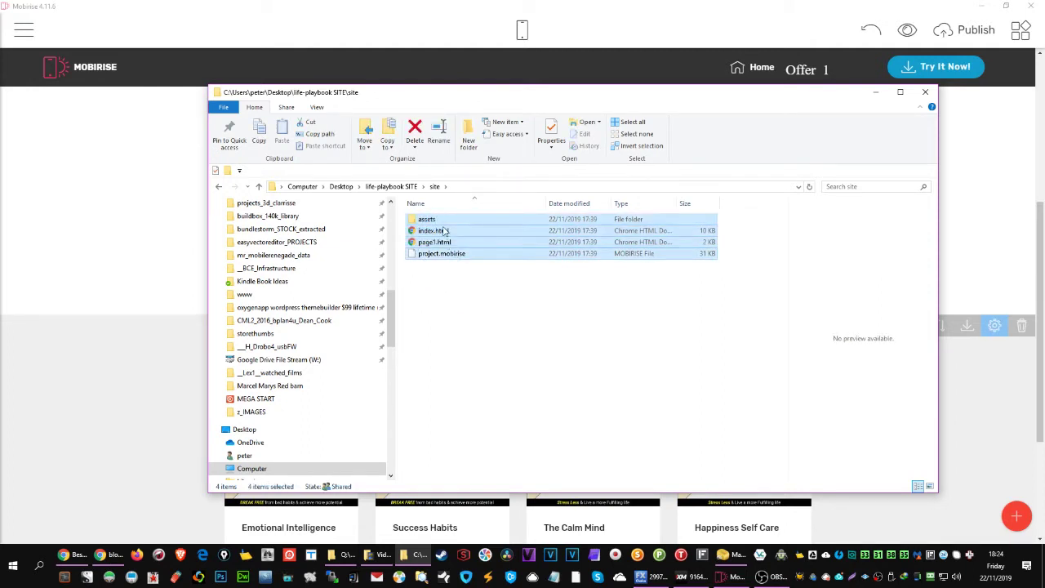
click(427, 273)
Compress assets, index.html and page1.html into site.zip with 7-Zip, leaving out project.mobirise, and select the archive
drag(398, 220, 468, 240)
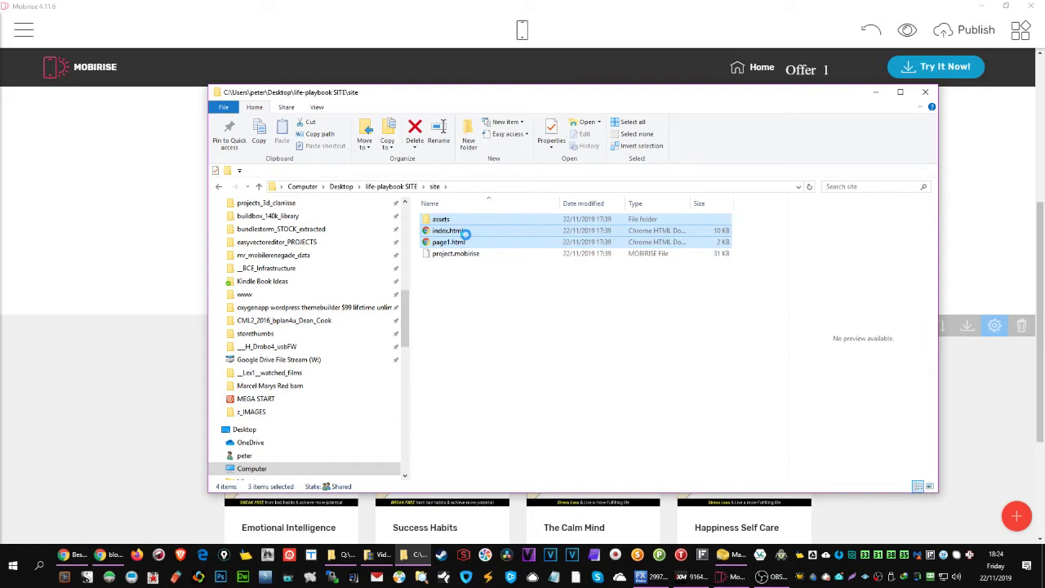
right_click(468, 240)
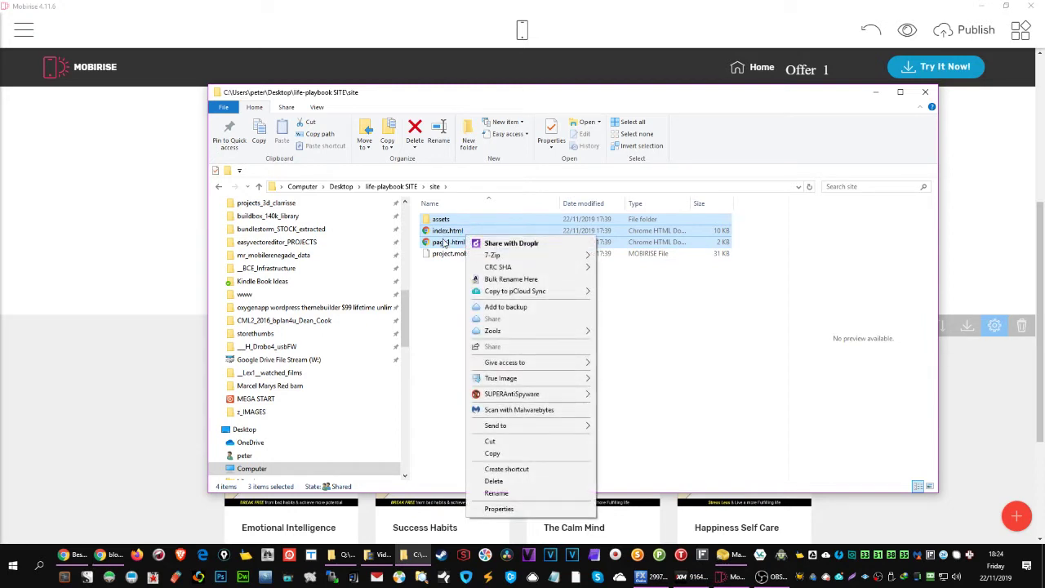
mouse_move(492, 256)
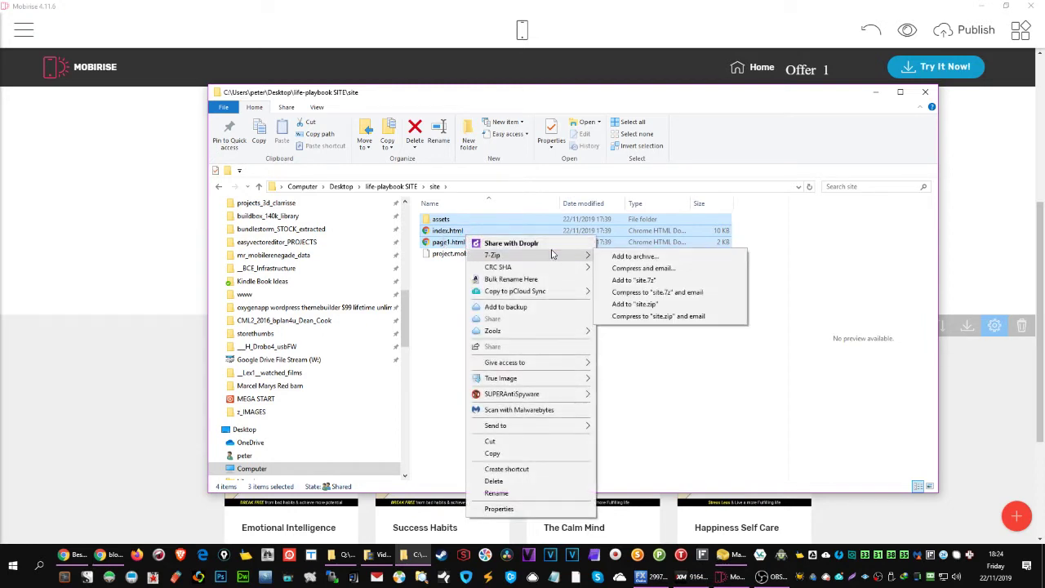
click(626, 258)
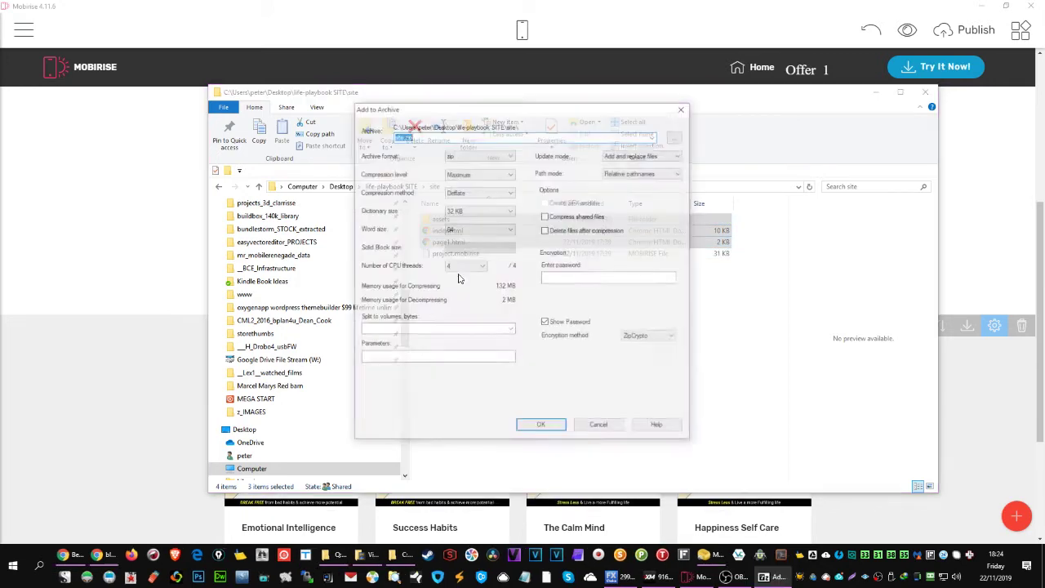
click(518, 431)
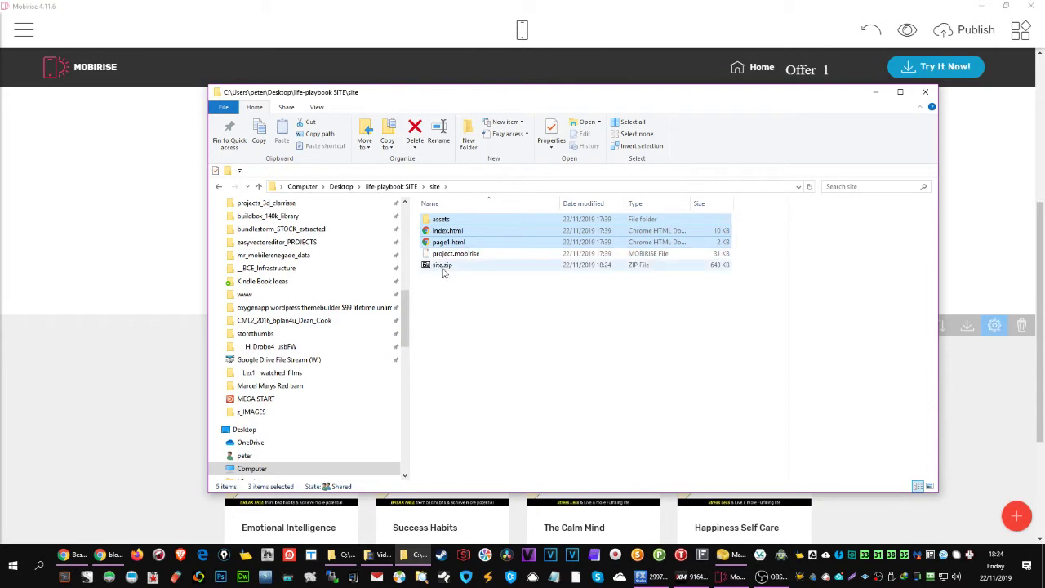
click(445, 266)
drag(455, 104, 507, 297)
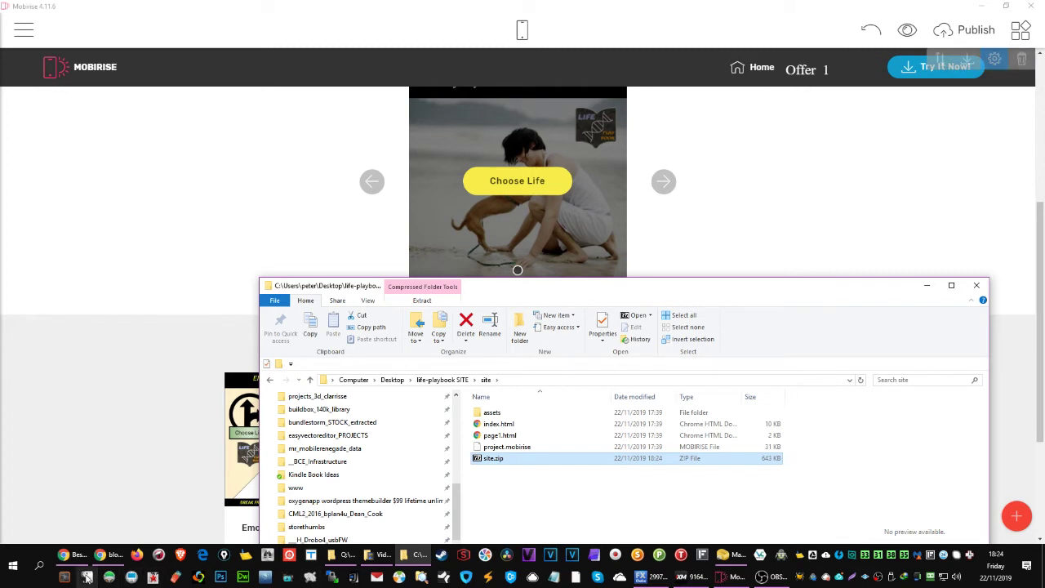
Switch to the DashNex Pages dashboard in Chrome and close the dashnexpages.com marketing page
click(63, 555)
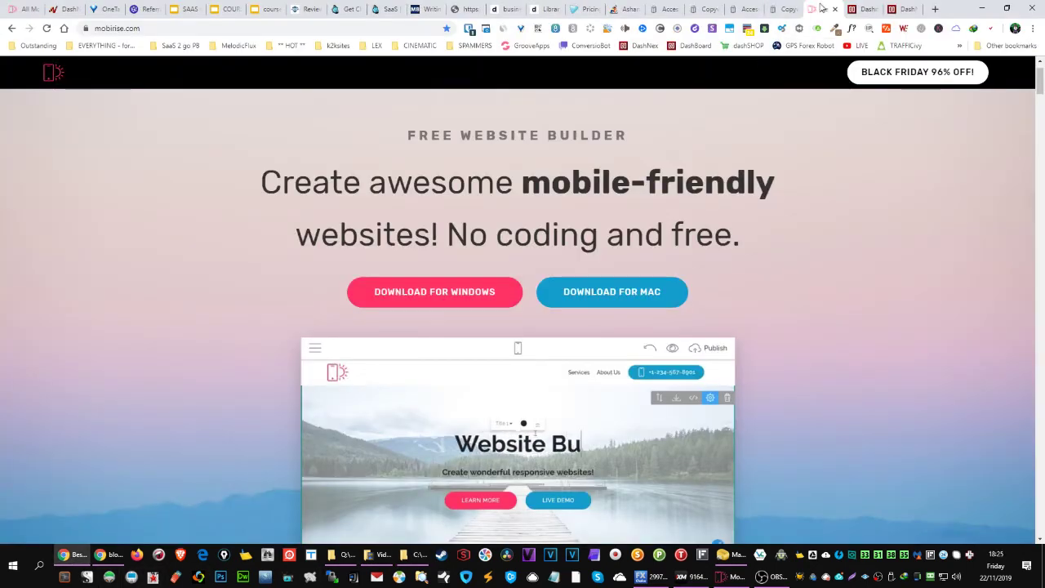
click(862, 9)
click(889, 9)
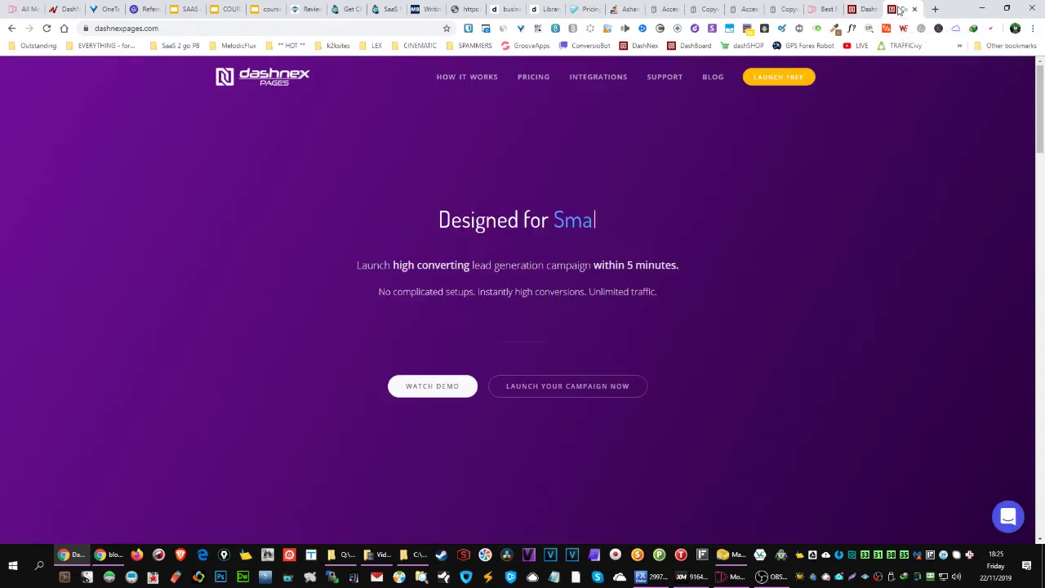
click(914, 9)
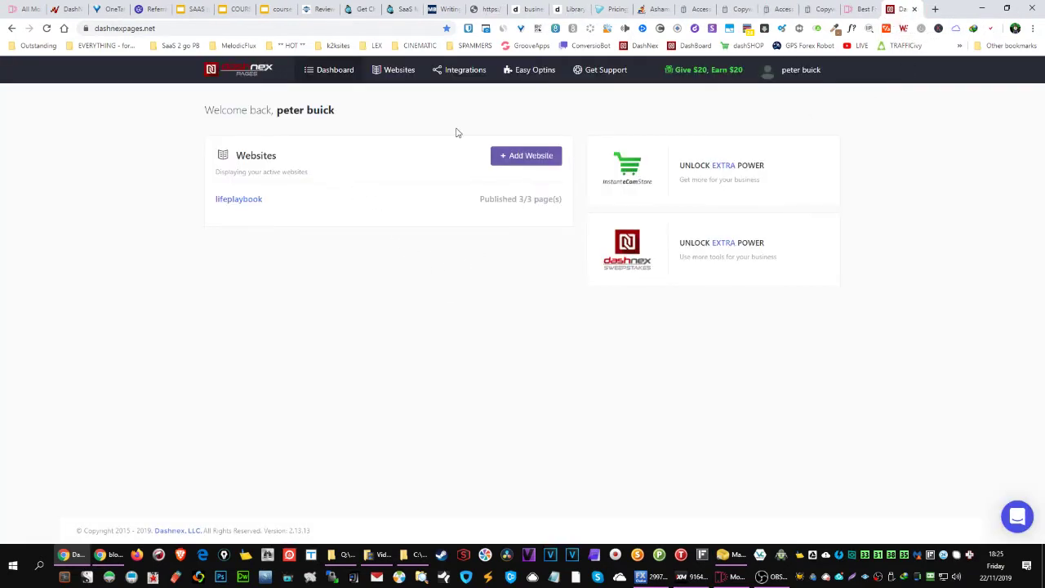
Open the pages list of the website named the life playbook
click(329, 70)
click(400, 71)
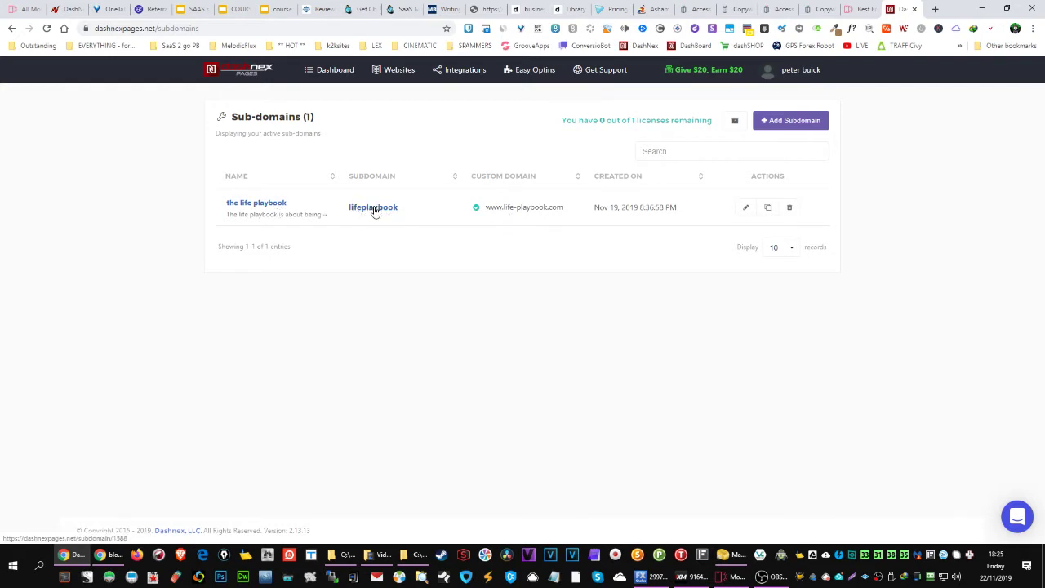
click(269, 205)
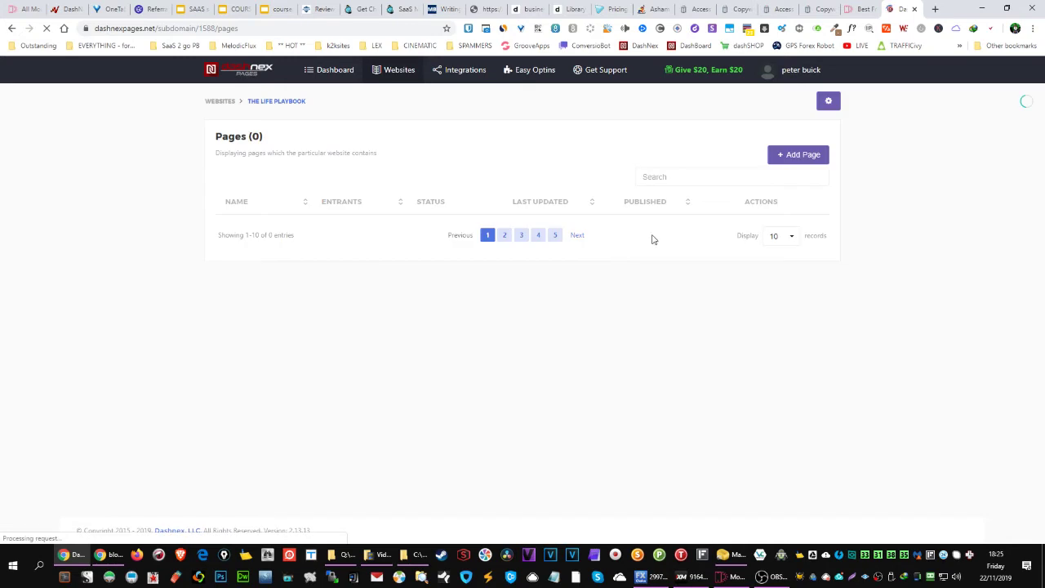
Check which kinds of page can be created for the website and leave without adding one
click(790, 158)
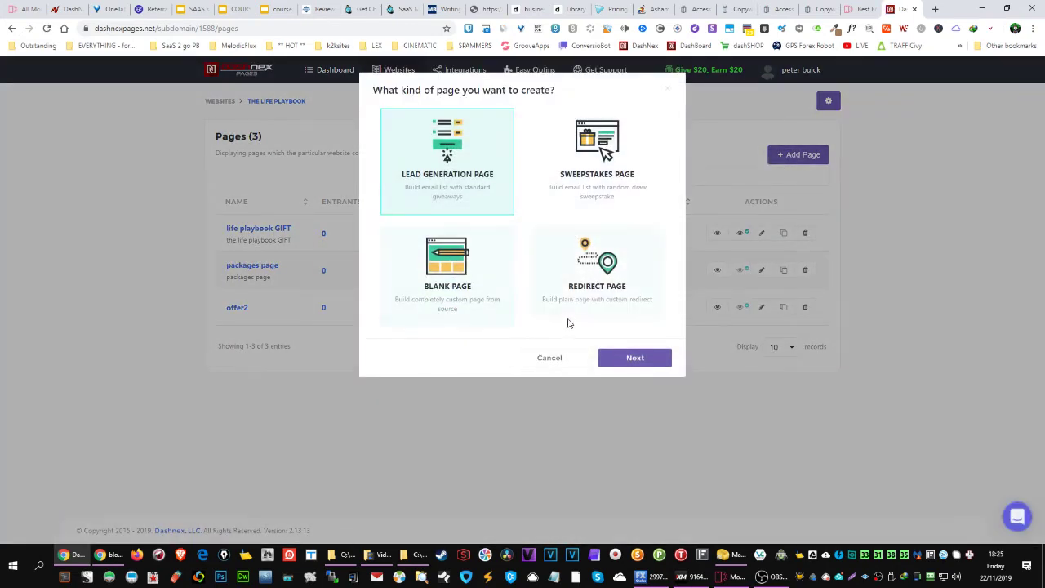
click(549, 358)
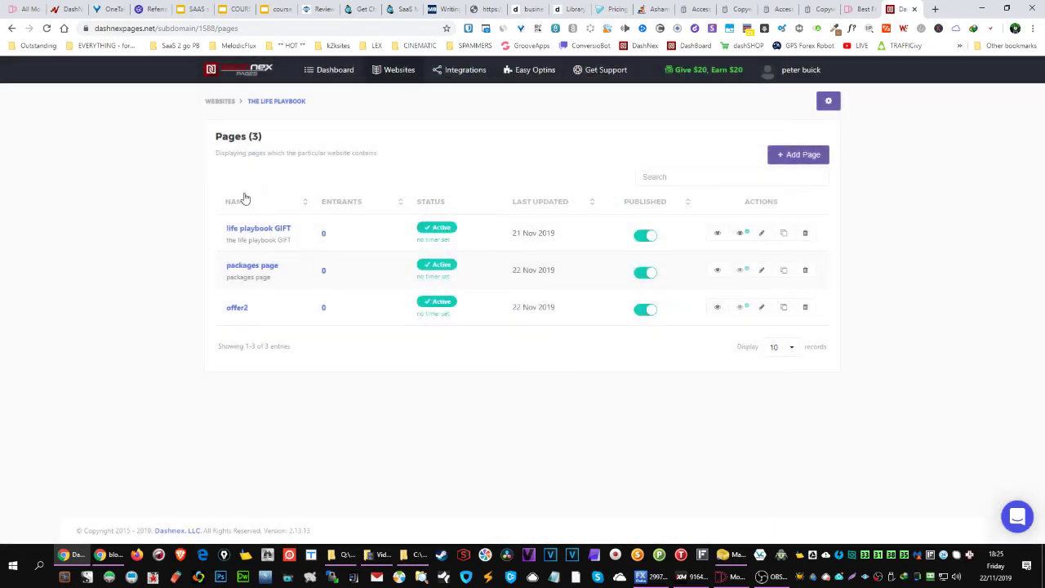
Open the settings of the lifeplaybook subdomain and review its custom domain, other pages and legal pages
click(398, 75)
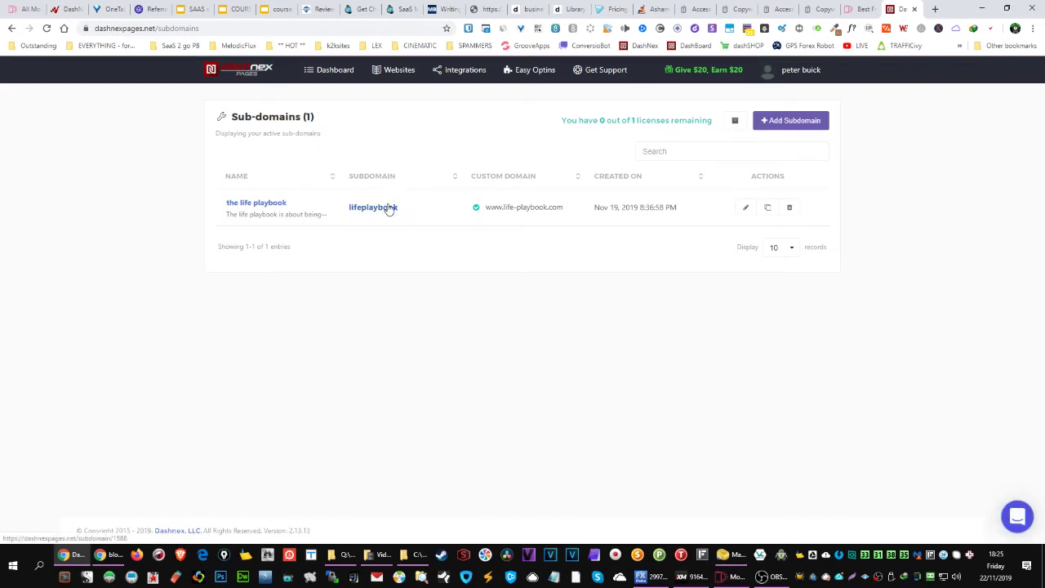
click(389, 208)
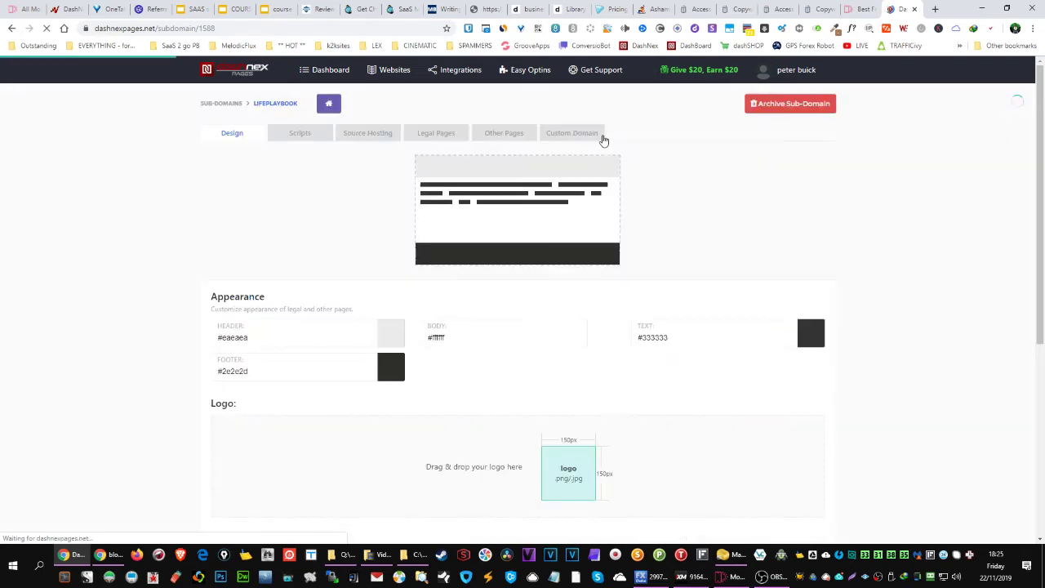
click(580, 135)
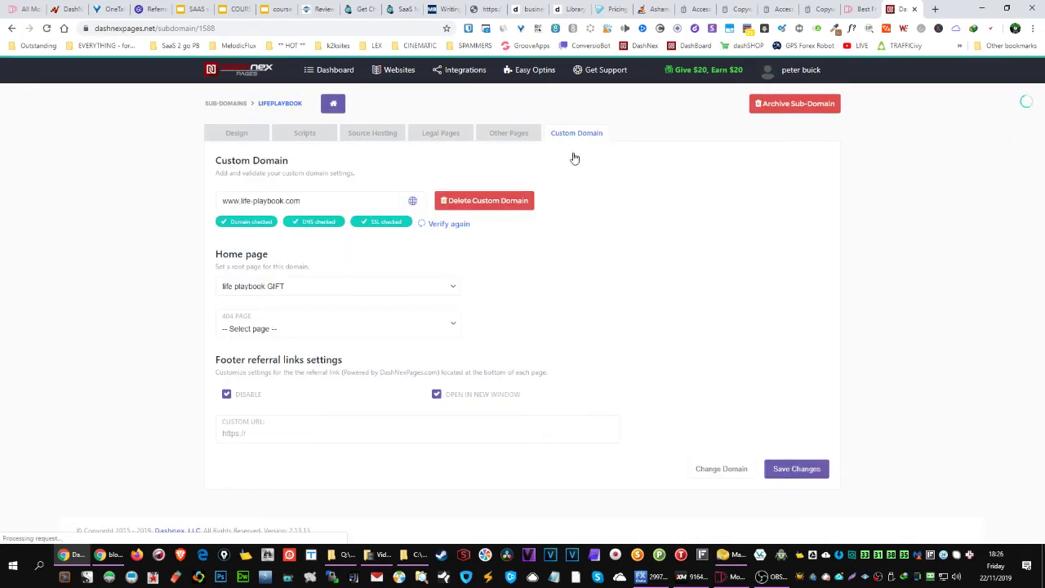
click(506, 139)
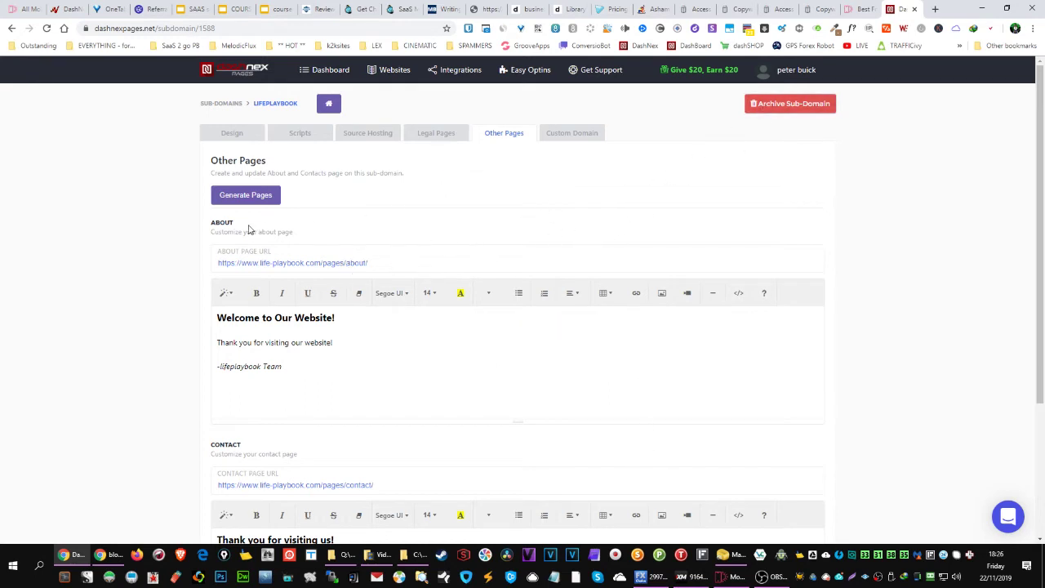
click(435, 133)
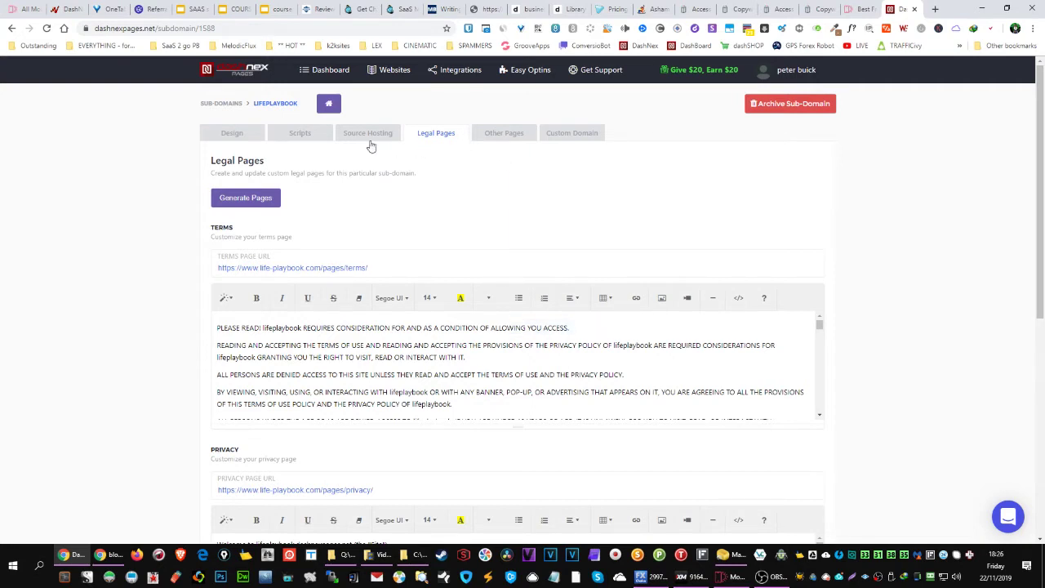
Review the subdomain's header scripts and the Facebook Pixel code in its footer scripts without changing them
click(304, 137)
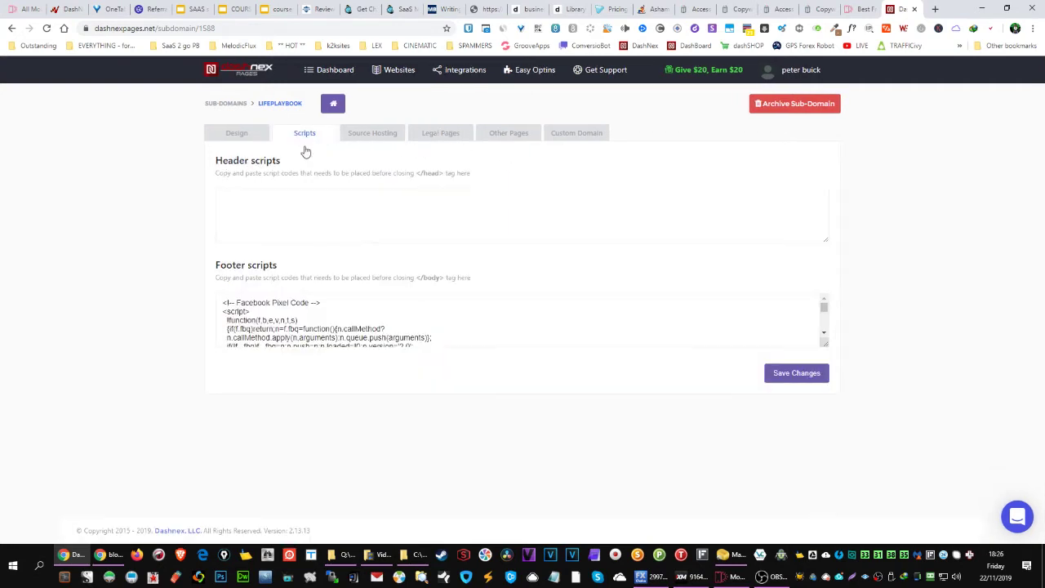
scroll(418, 310, down, 5)
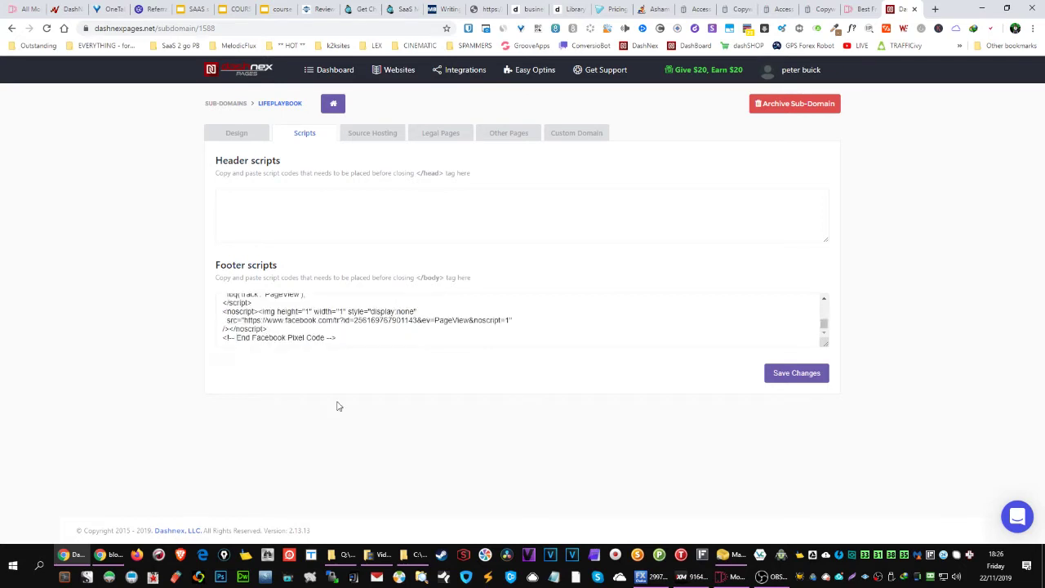
drag(343, 341, 231, 289)
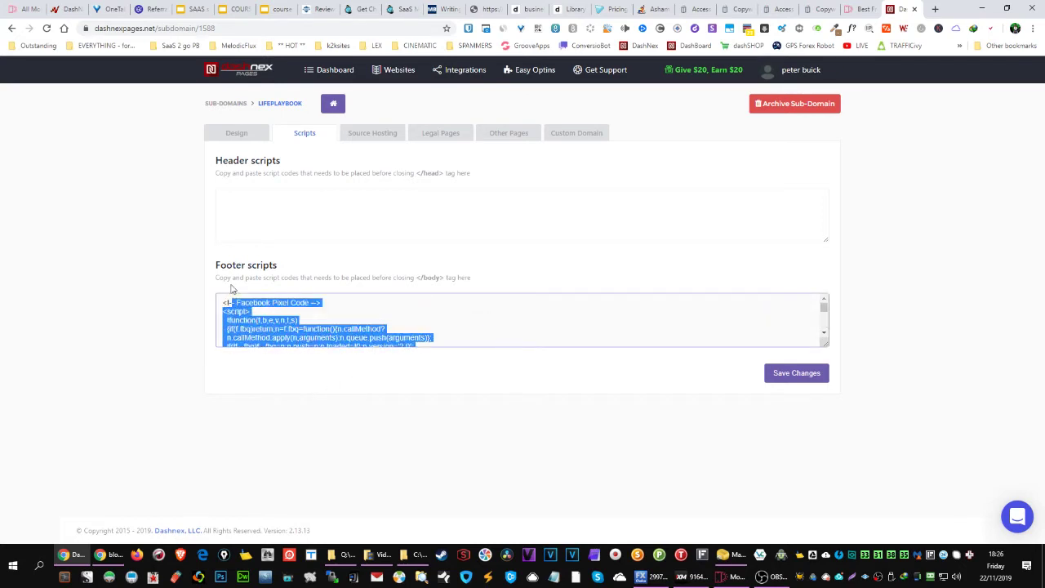
click(314, 204)
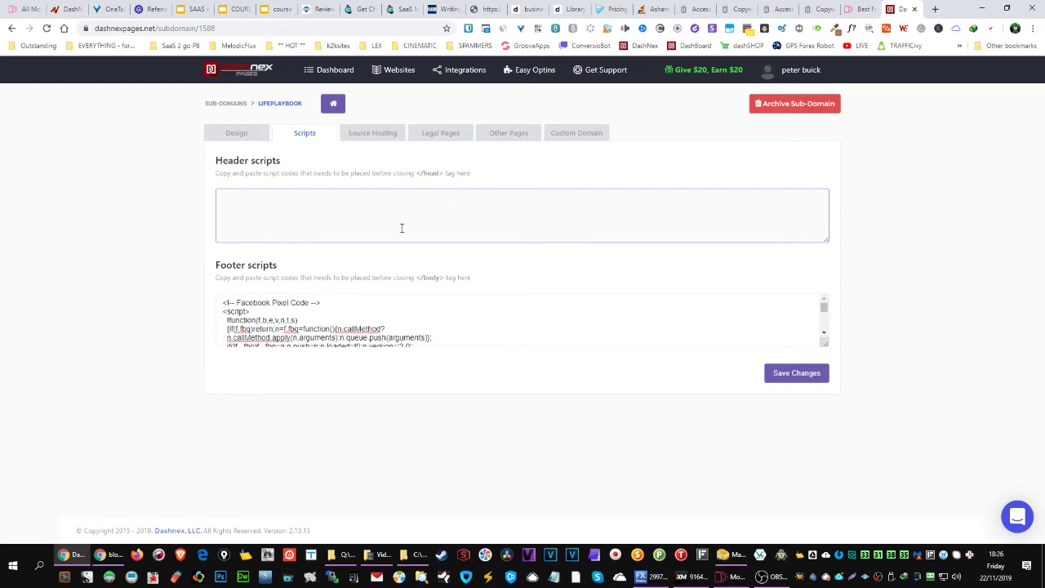
Open the subdomain's source hosting file manager and look inside the home folder
click(365, 149)
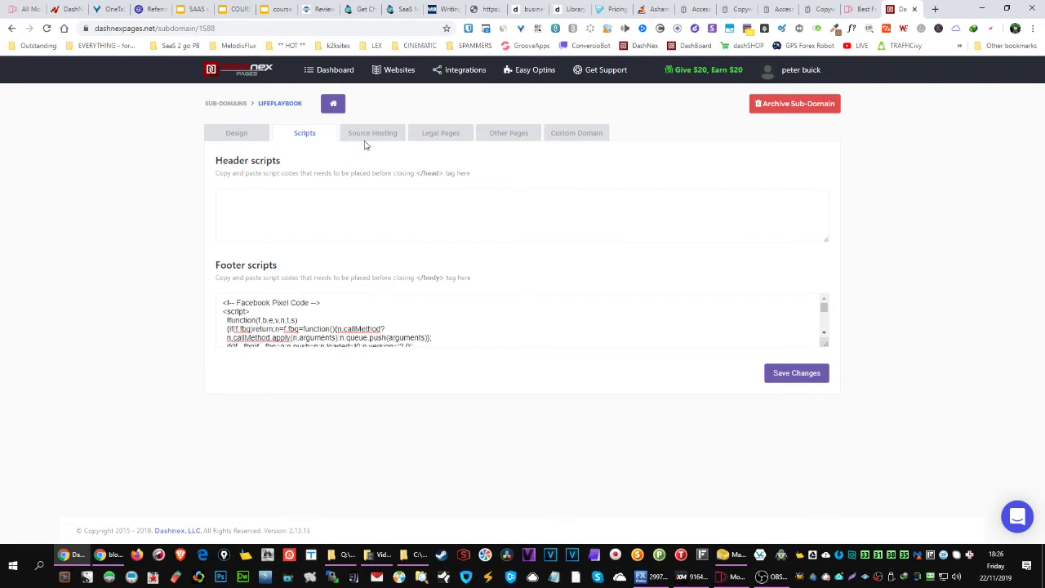
click(364, 140)
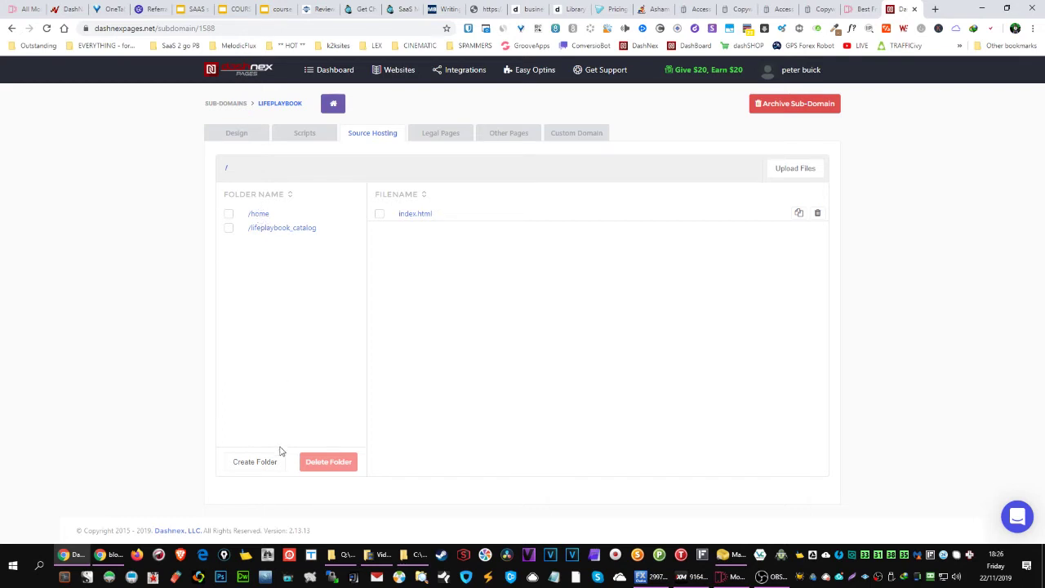
click(259, 216)
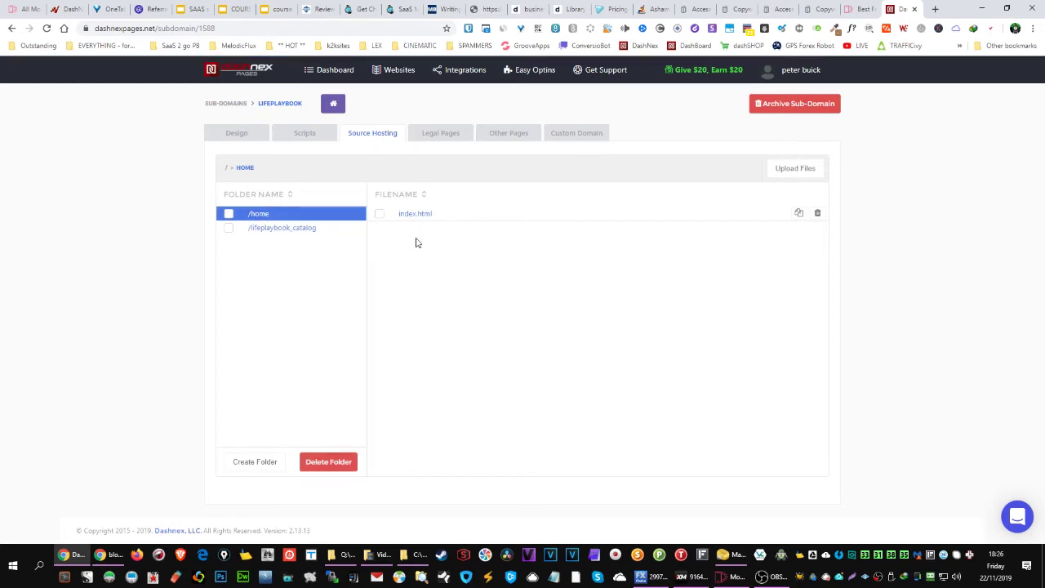
Delete index.html and page1.html from the lifeplaybook_catalog folder
click(271, 234)
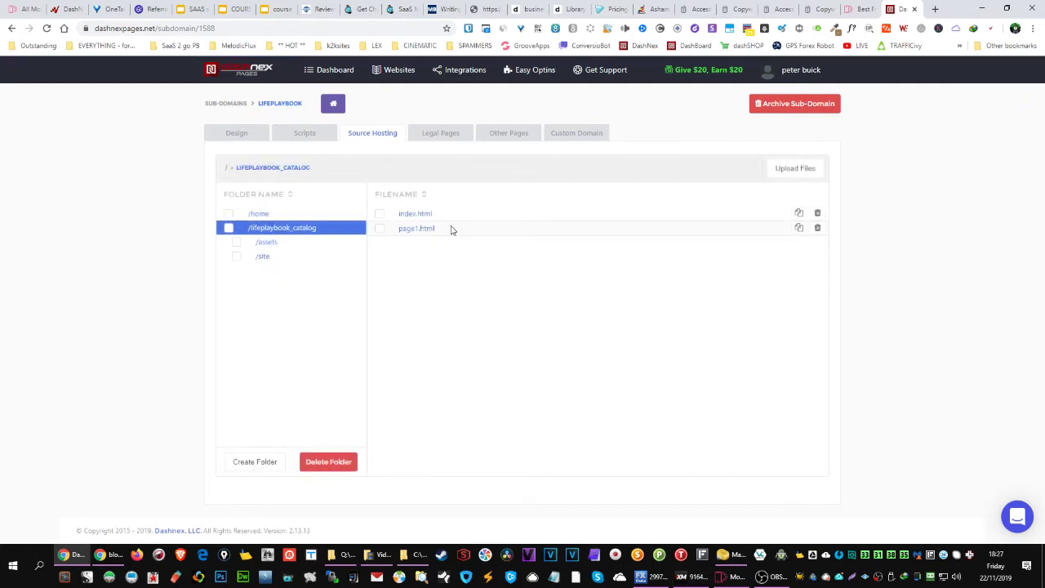
click(817, 215)
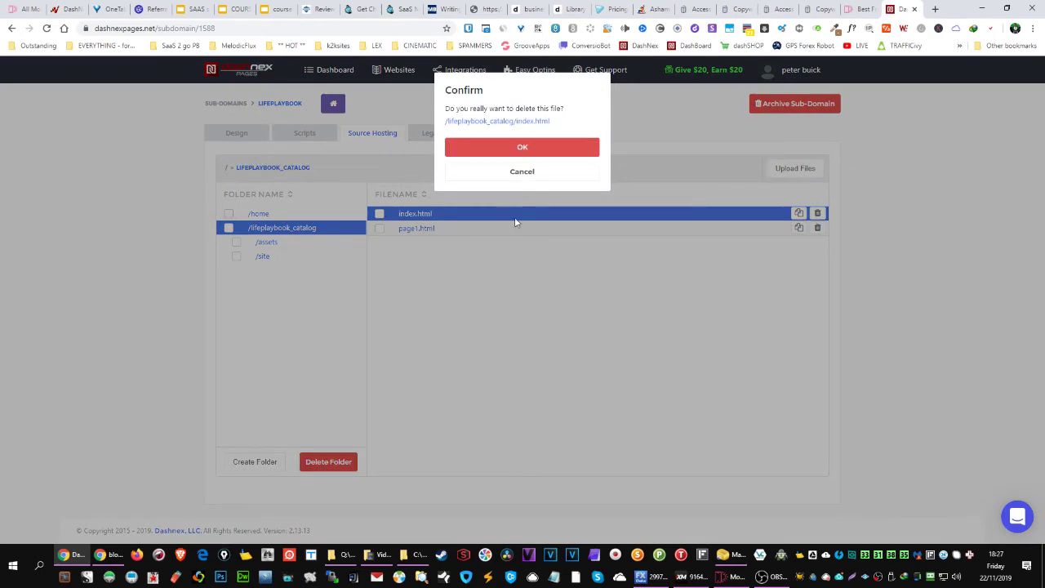
click(512, 151)
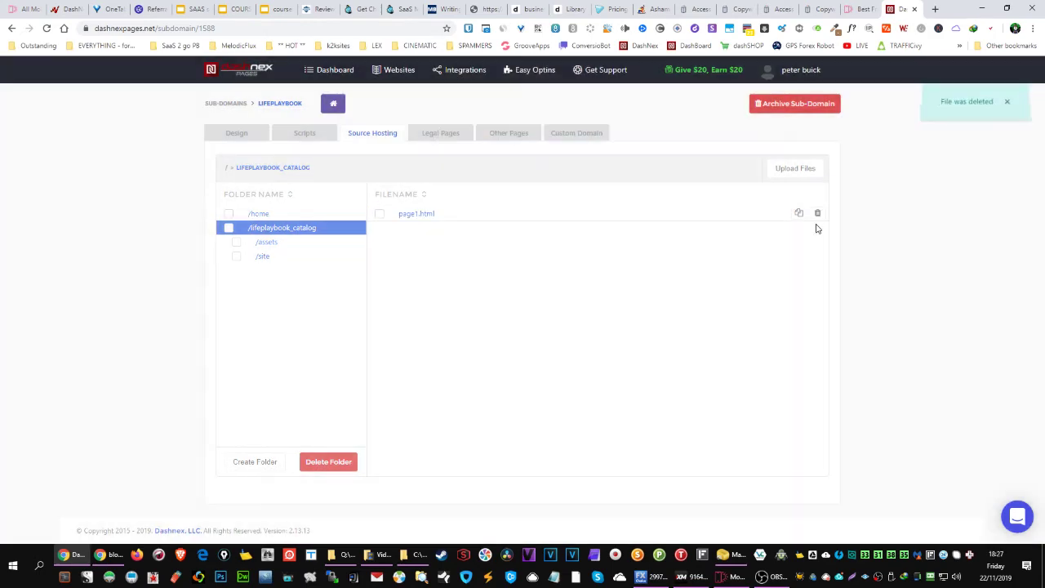
click(817, 214)
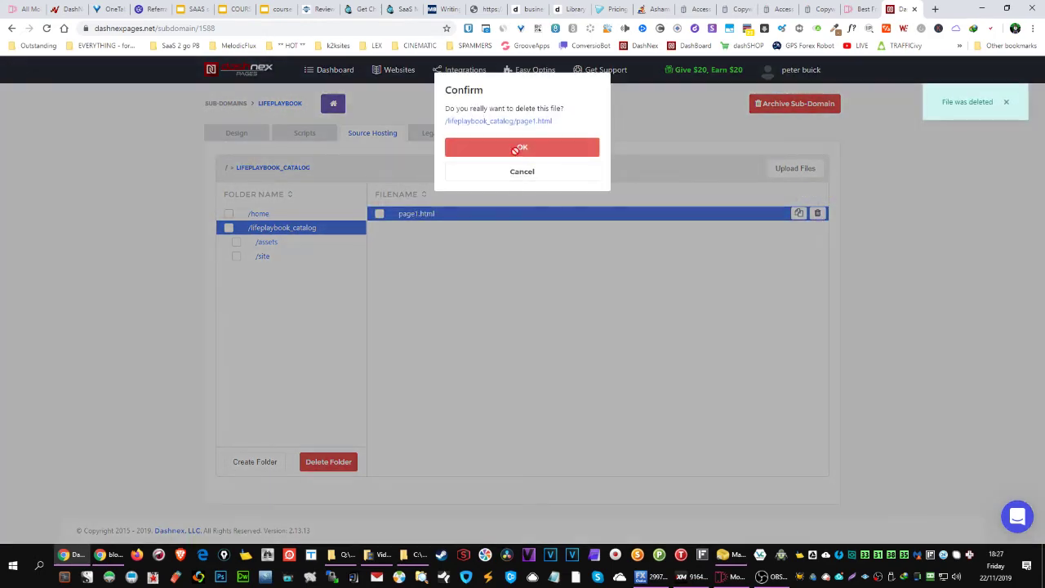
click(518, 148)
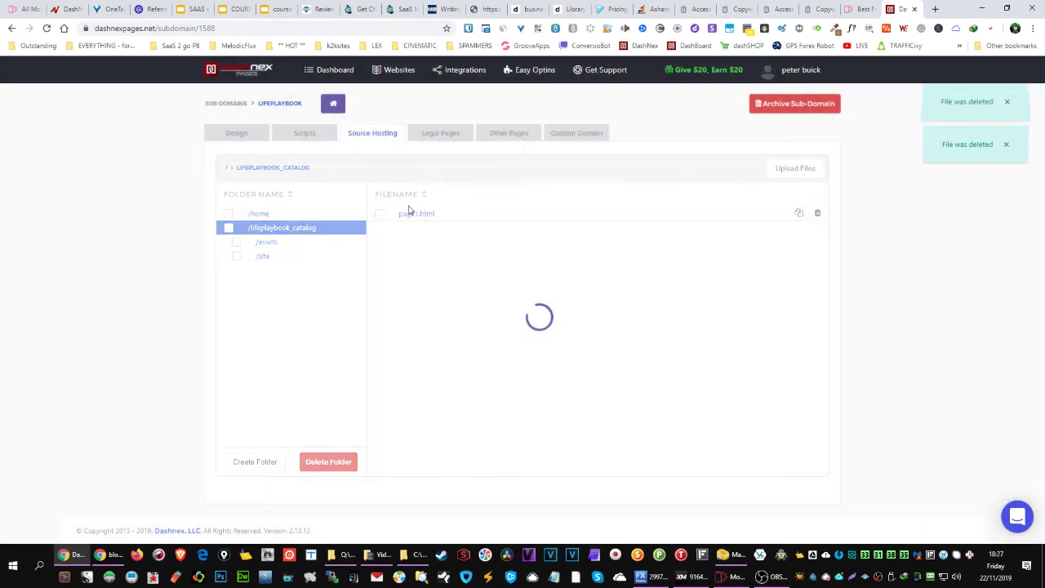
Delete the assets and site subfolders of lifeplaybook_catalog
click(267, 243)
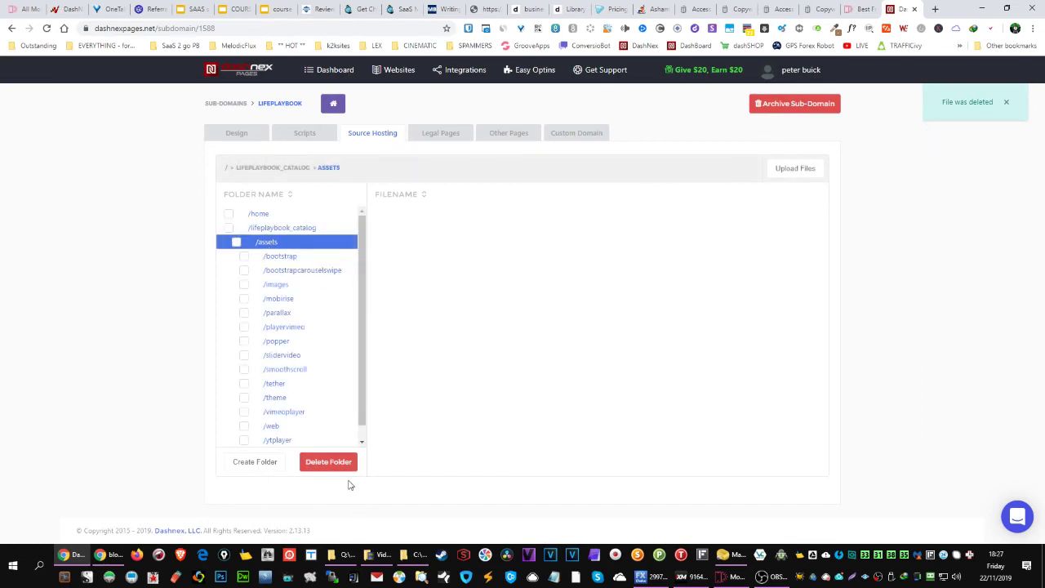
click(331, 471)
click(515, 152)
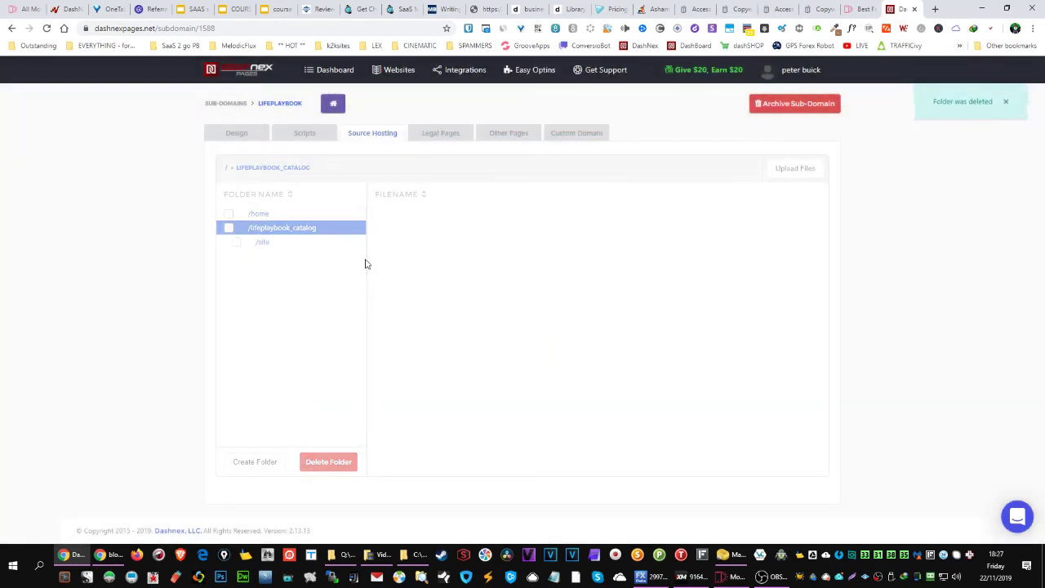
click(263, 244)
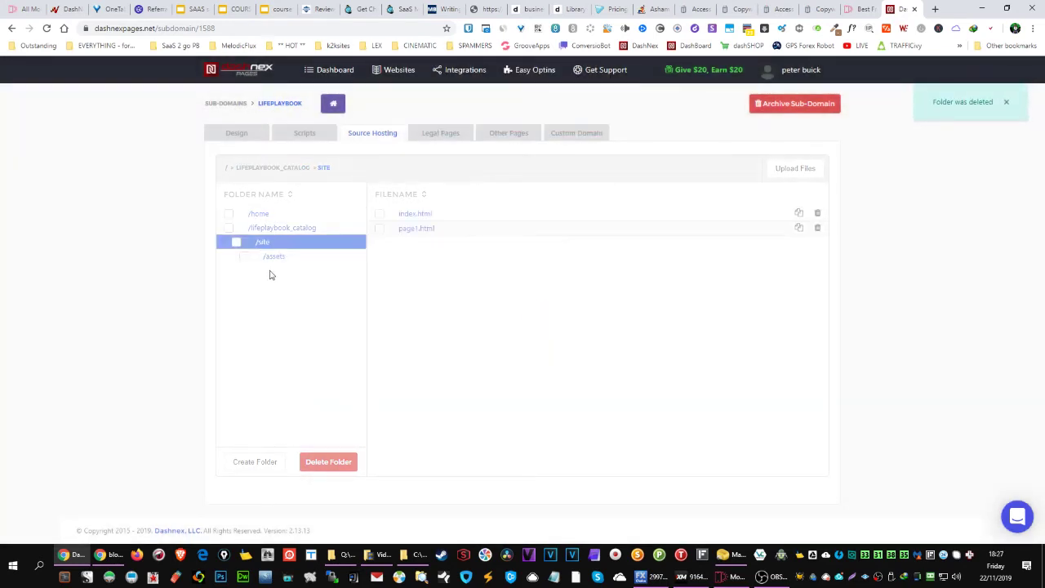
click(340, 459)
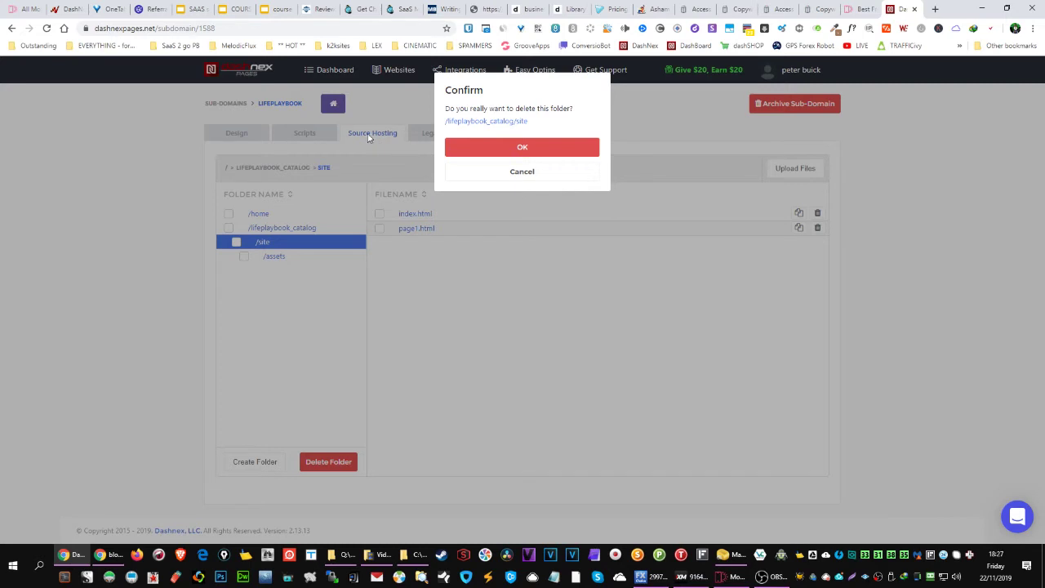
click(518, 148)
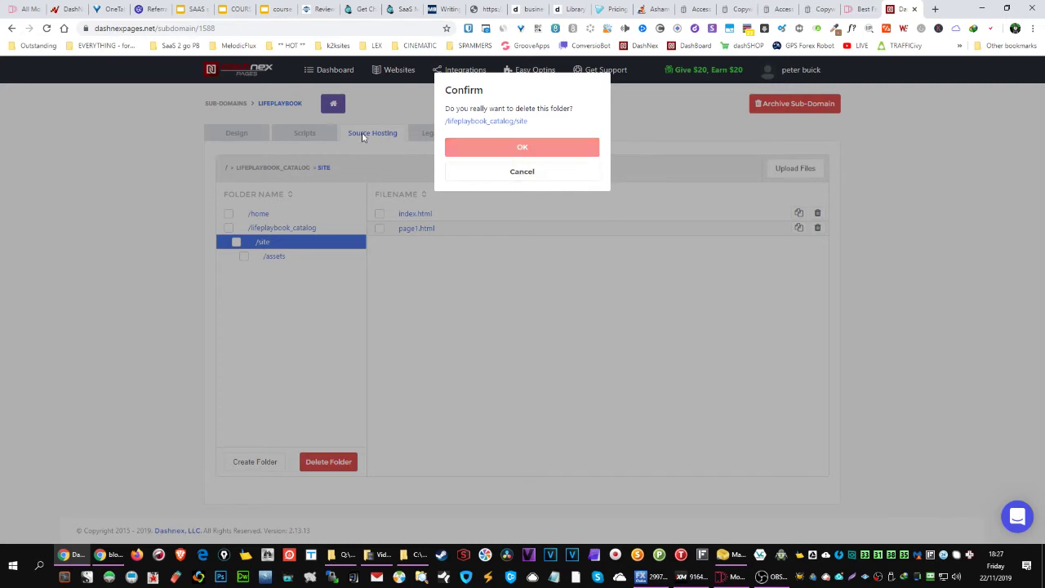
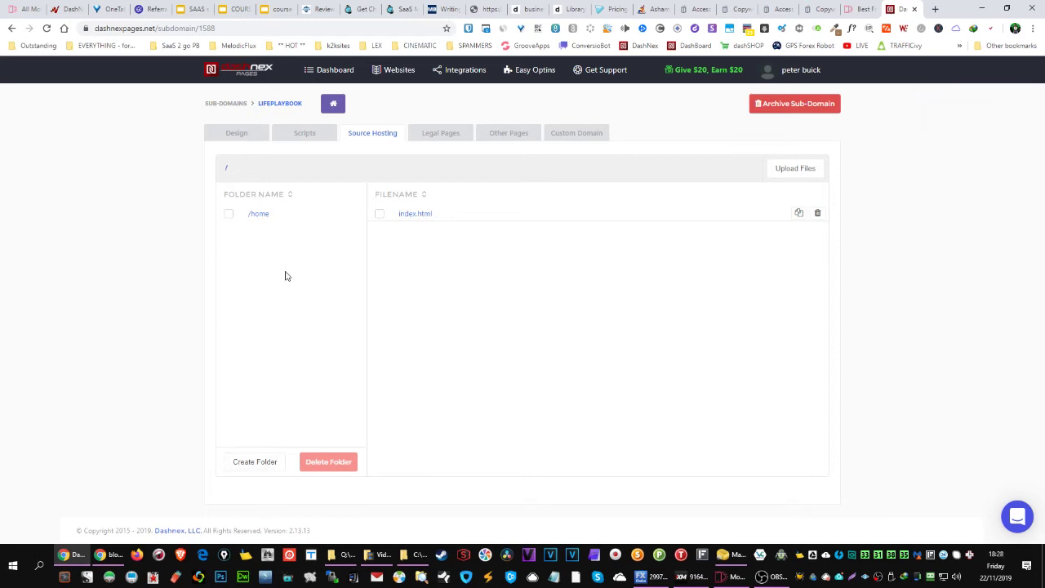
Create a folder named catalog in the hosting root and open it
click(255, 462)
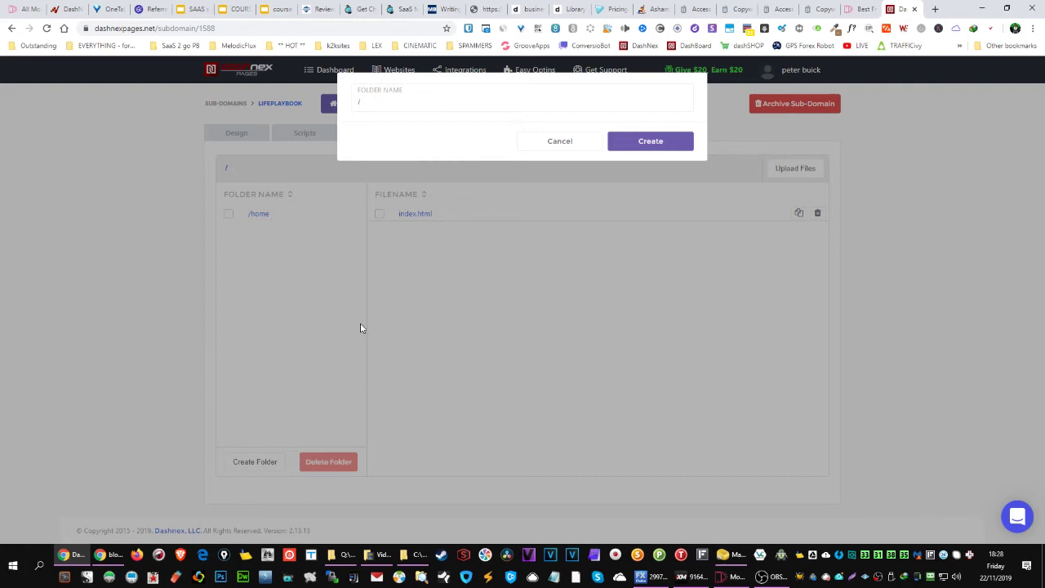
click(448, 111)
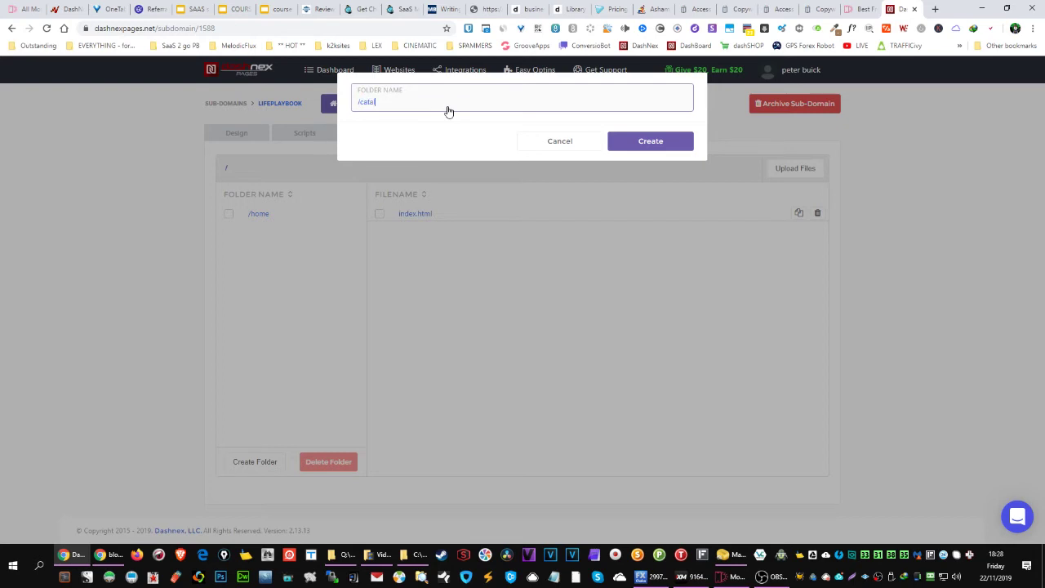
click(661, 143)
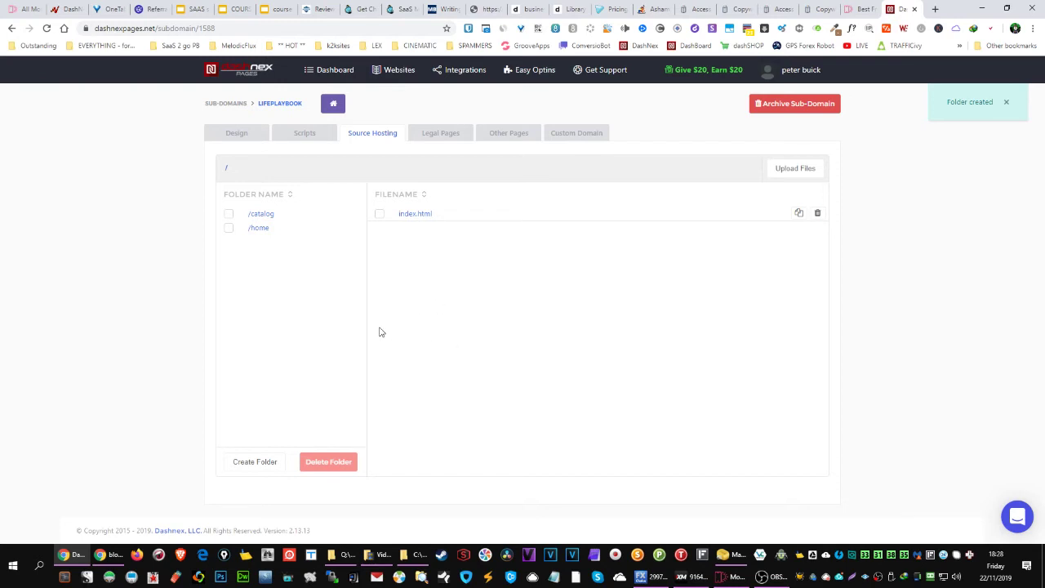
click(263, 215)
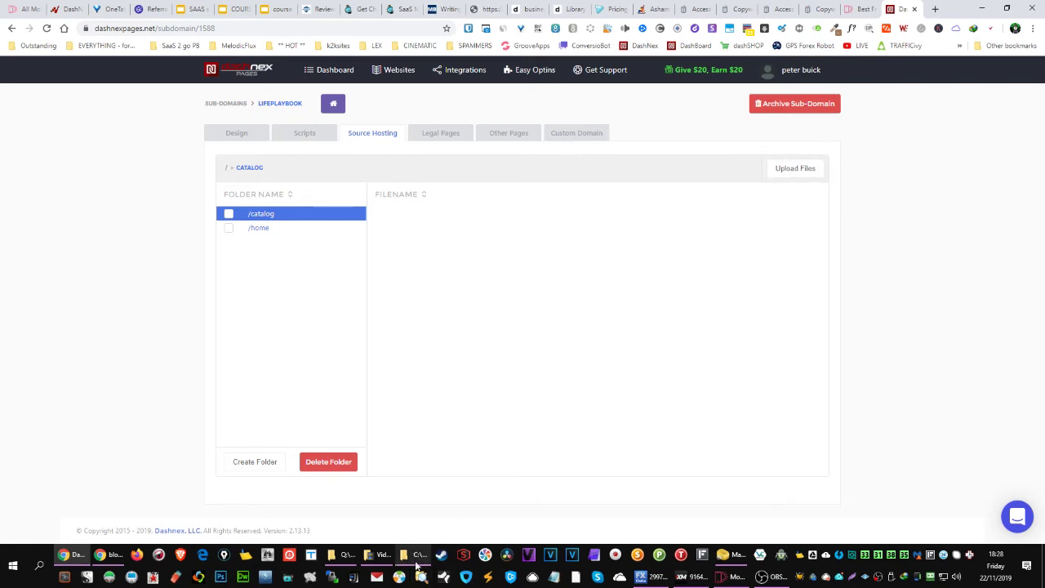
Upload site.zip from the life-playbook SITE\site folder on the desktop into the hosted catalog folder
mouse_move(416, 563)
click(476, 512)
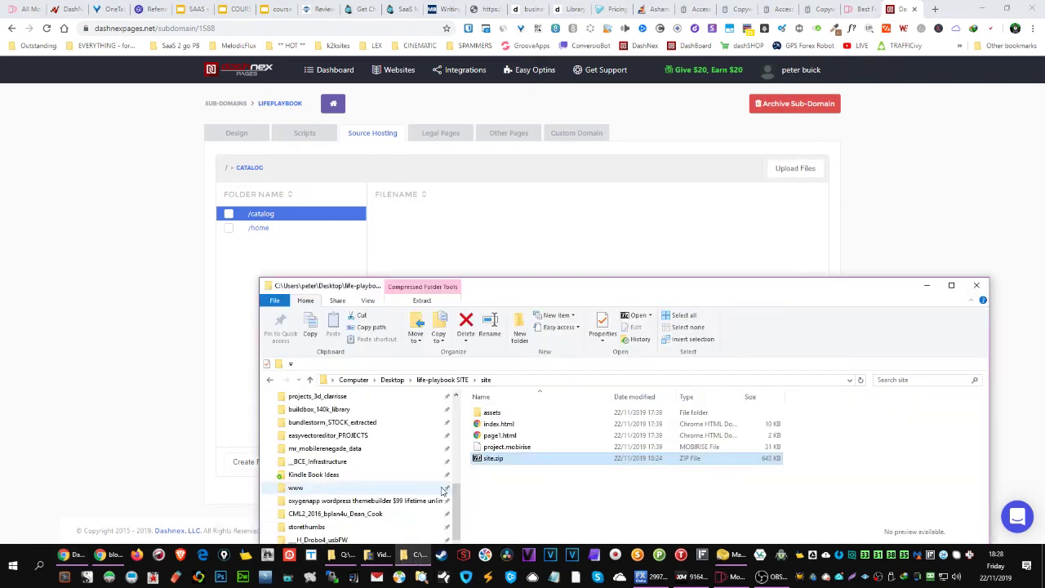
click(493, 414)
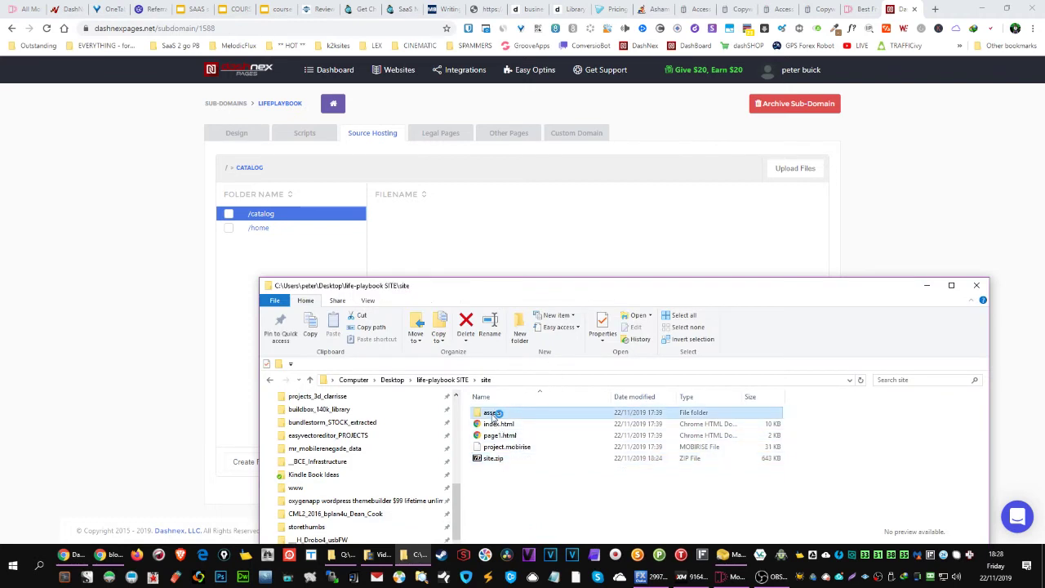
key(Return)
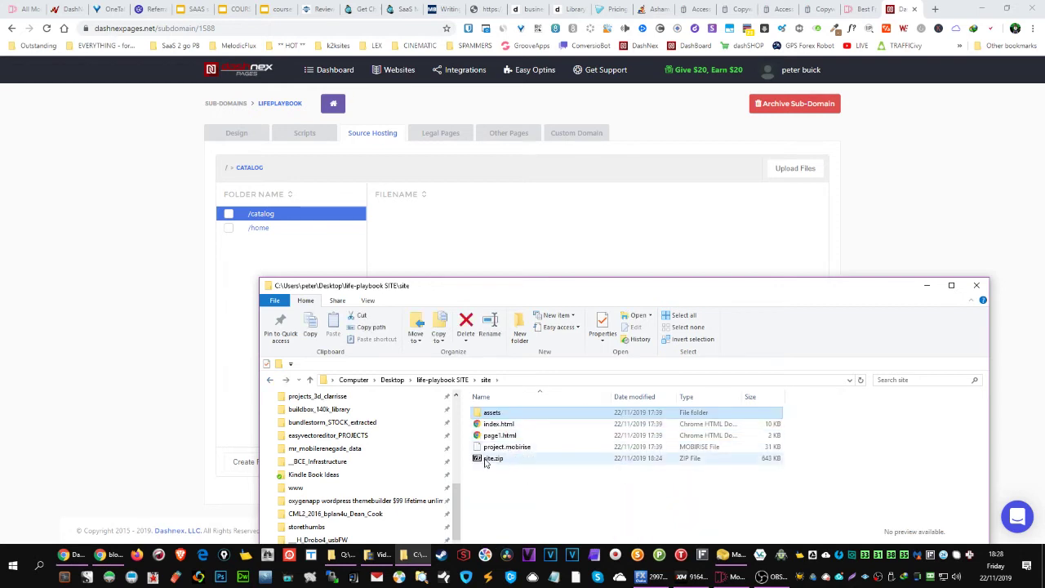
click(488, 459)
click(504, 448)
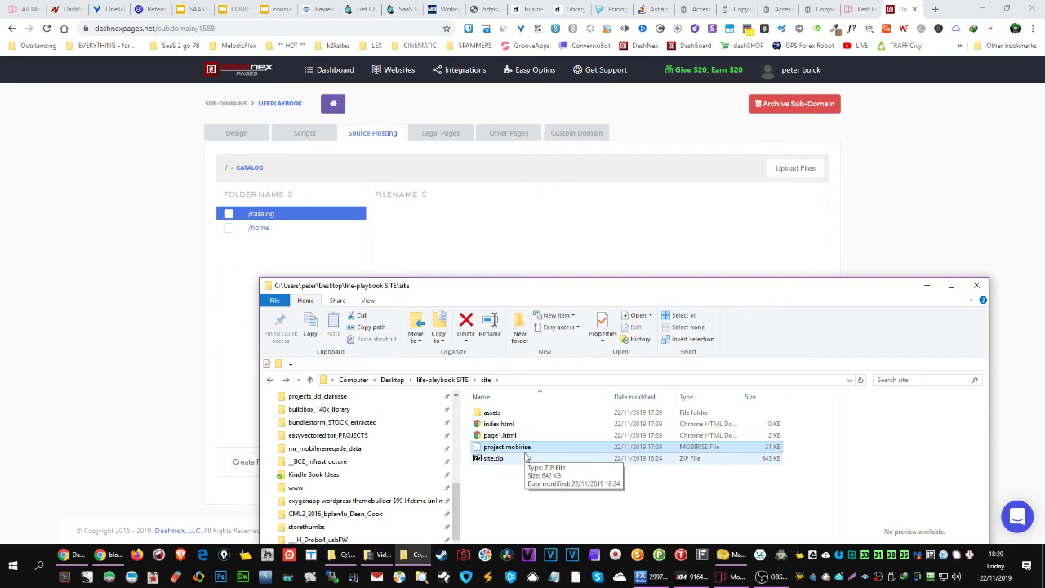
click(494, 462)
drag(489, 462, 537, 252)
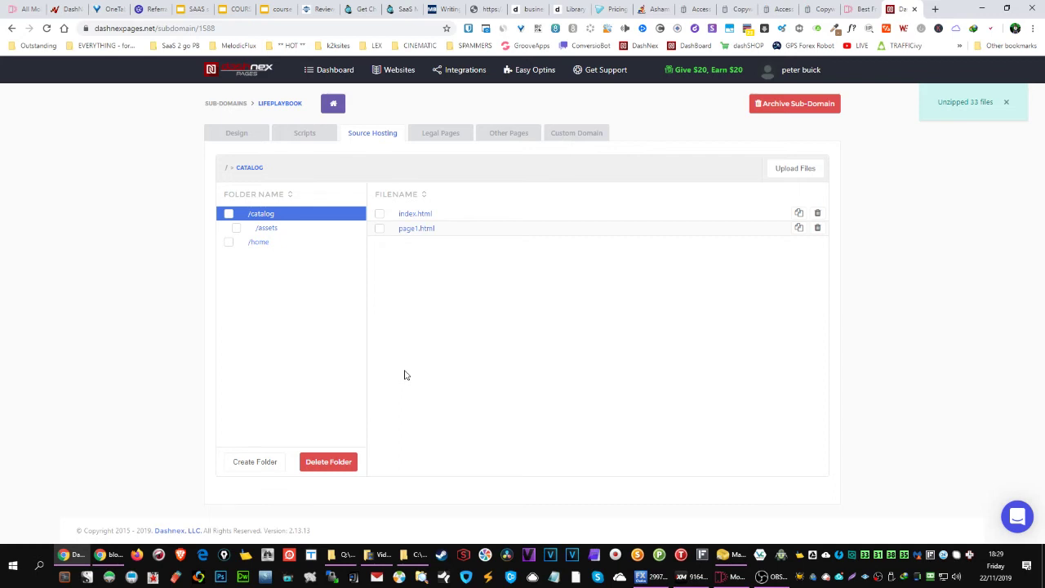
Examine the unzipped contents of the catalog folder, including its assets and images subfolders
click(251, 215)
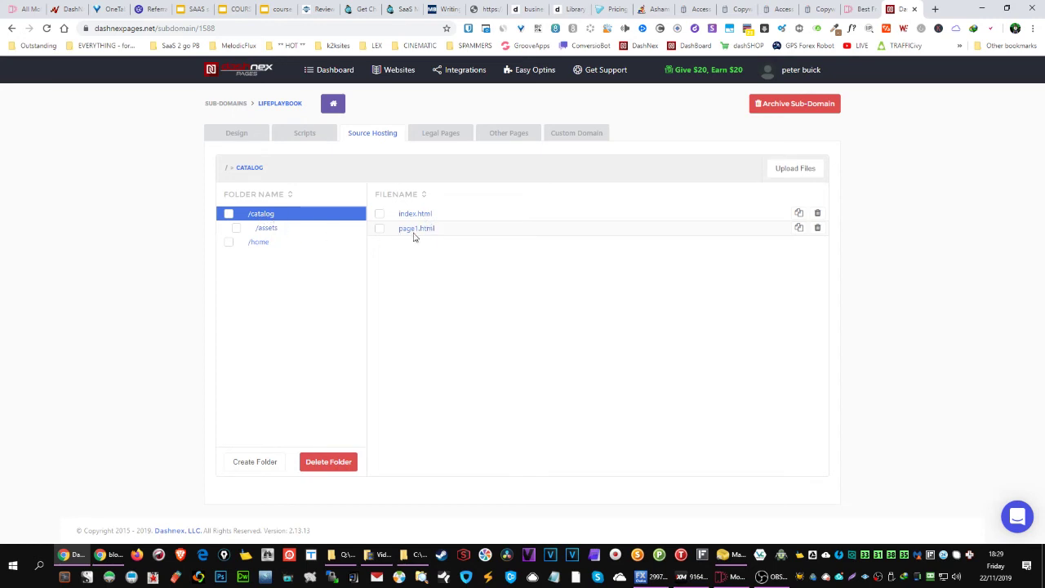
click(274, 227)
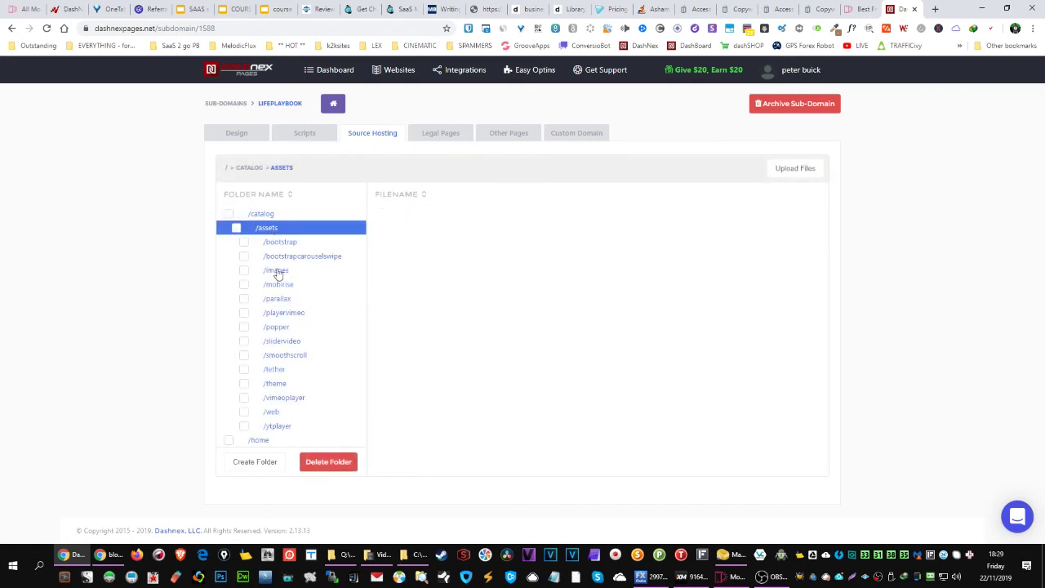
click(277, 273)
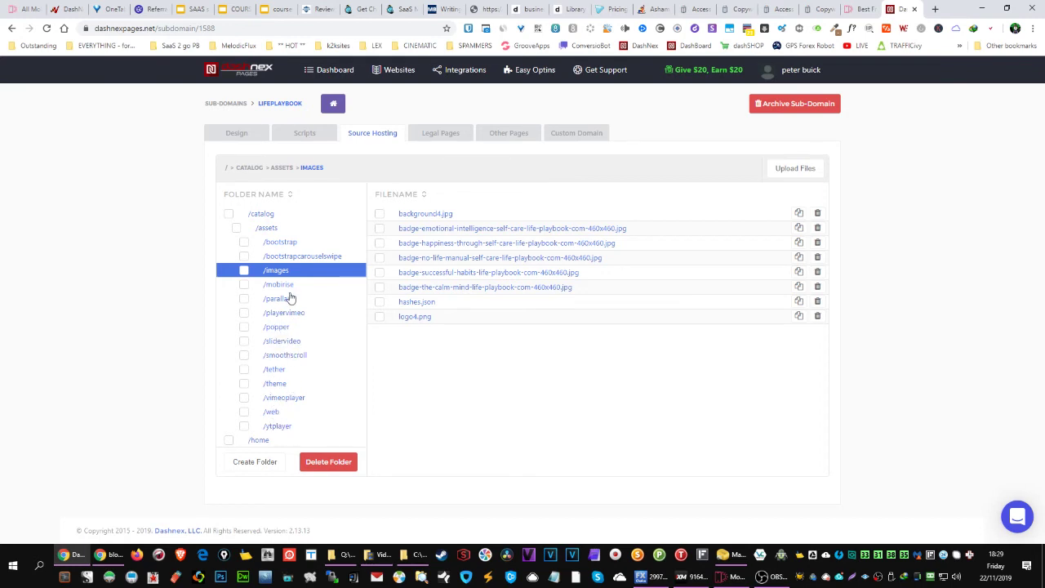
Reopen the lifeplaybook sub-domain from the websites list and show its source hosting at the root folder
click(262, 214)
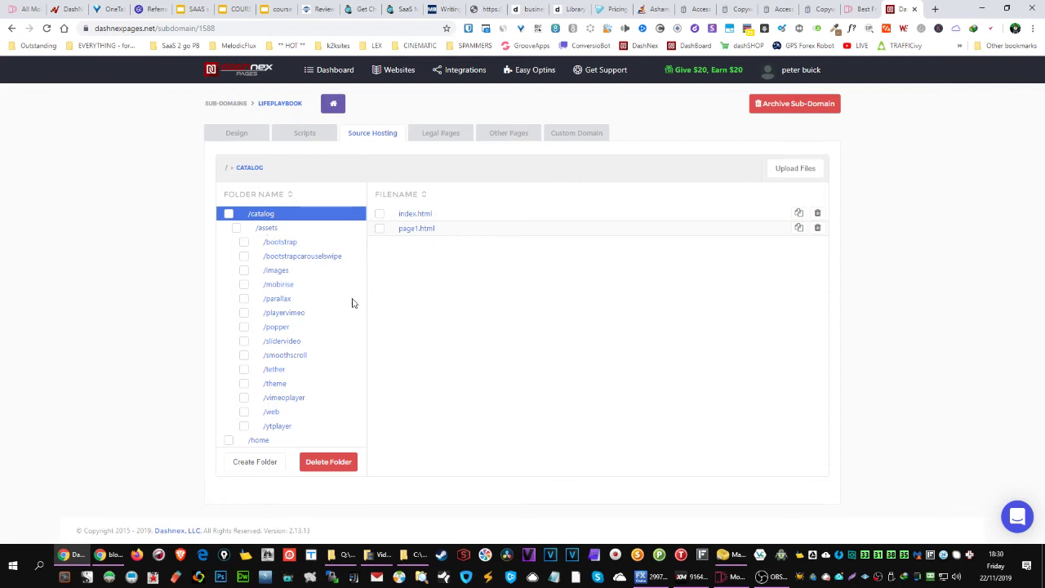
click(257, 215)
click(255, 194)
click(315, 138)
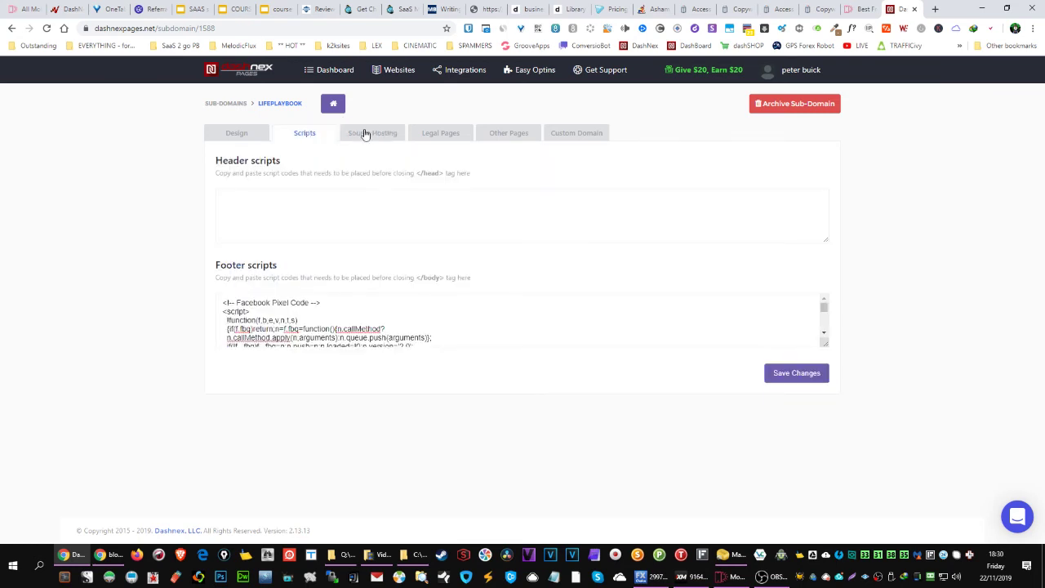
click(364, 133)
click(333, 104)
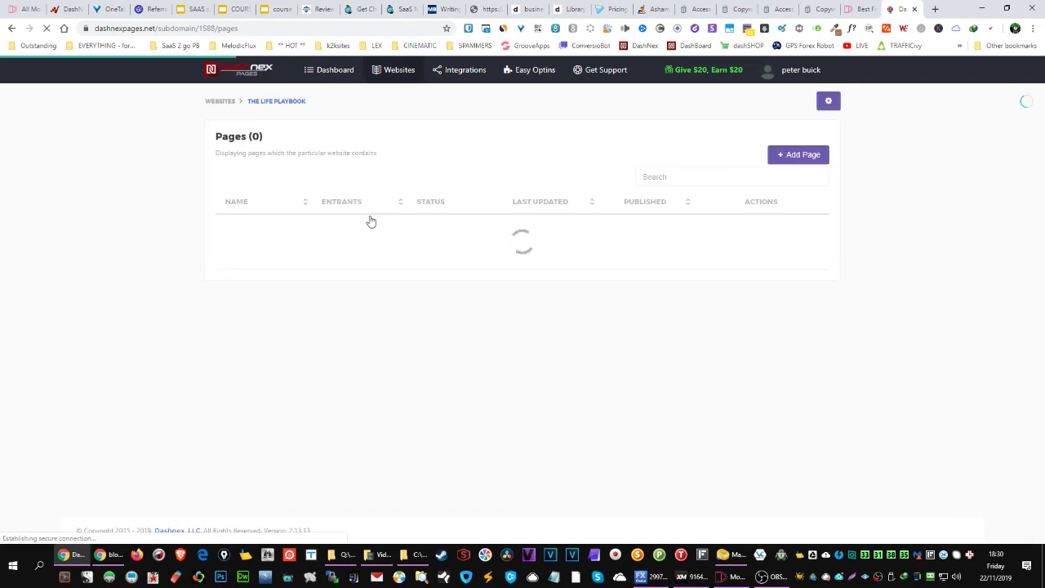
click(389, 72)
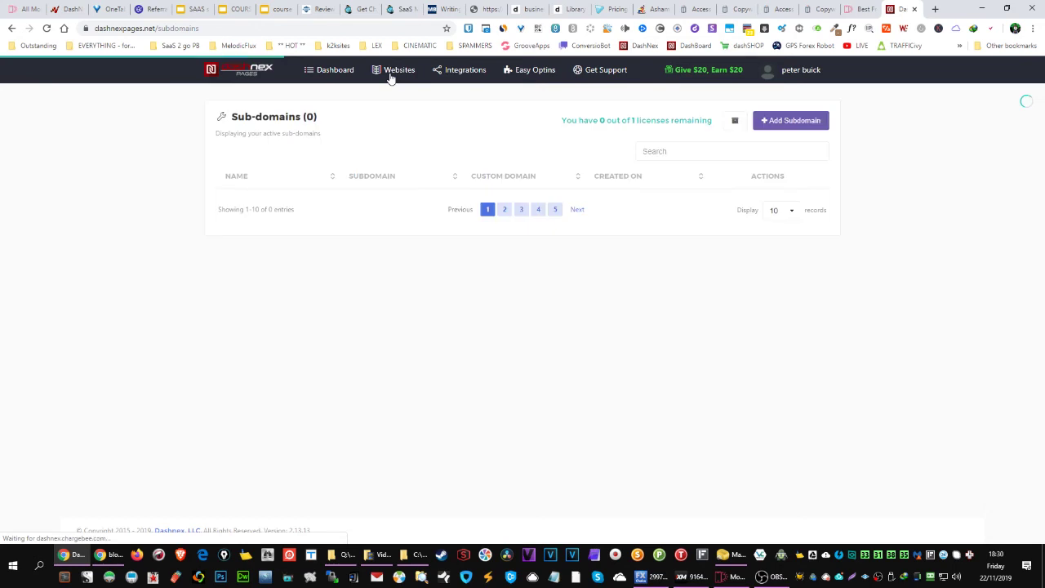
click(378, 213)
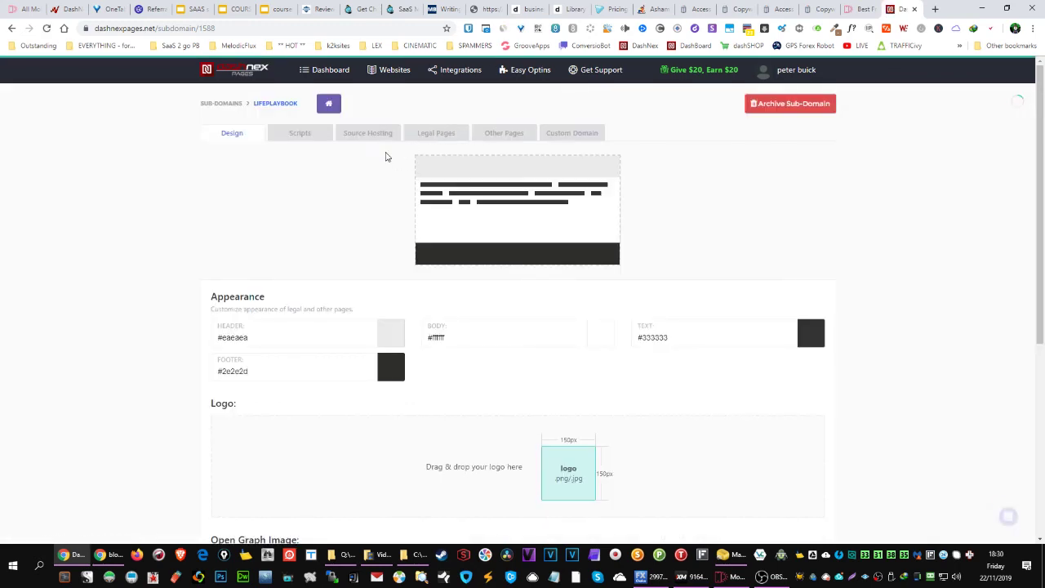
click(368, 133)
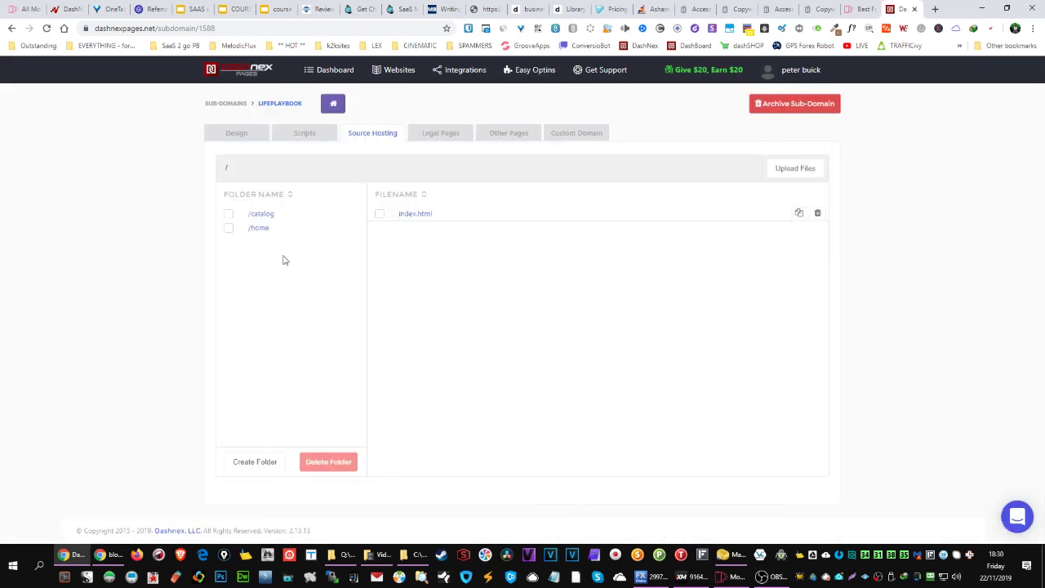
Review the hosted home folder and the catalog folder with its assets and images subfolders, ending on the catalog folder
click(258, 229)
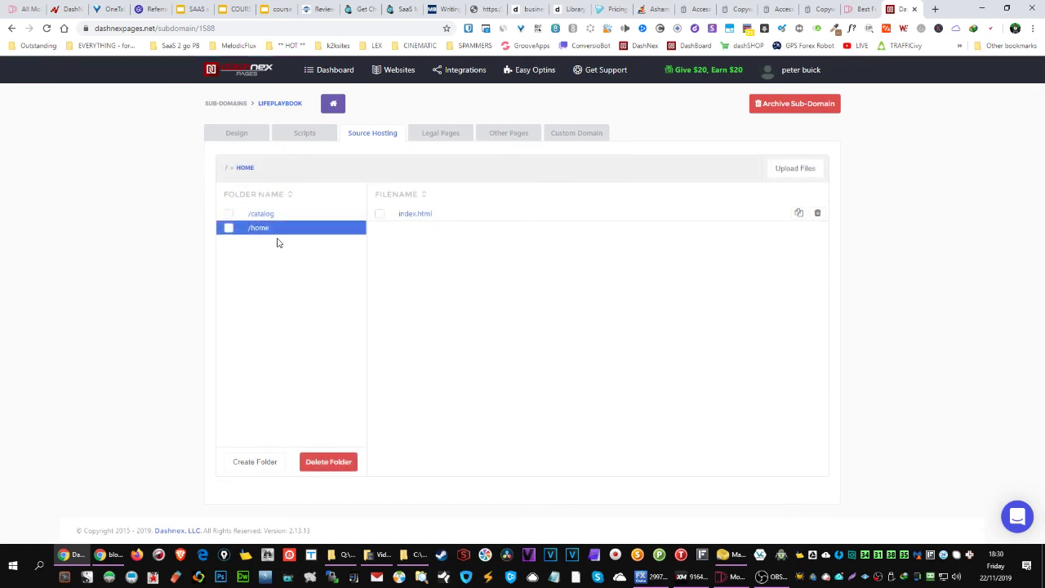
click(263, 214)
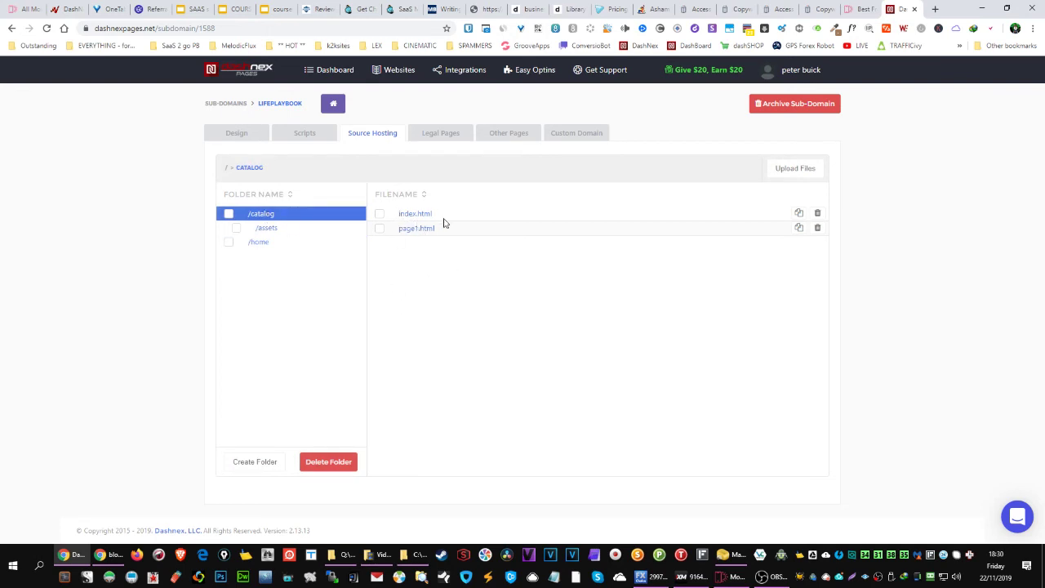
drag(268, 232, 263, 239)
click(264, 234)
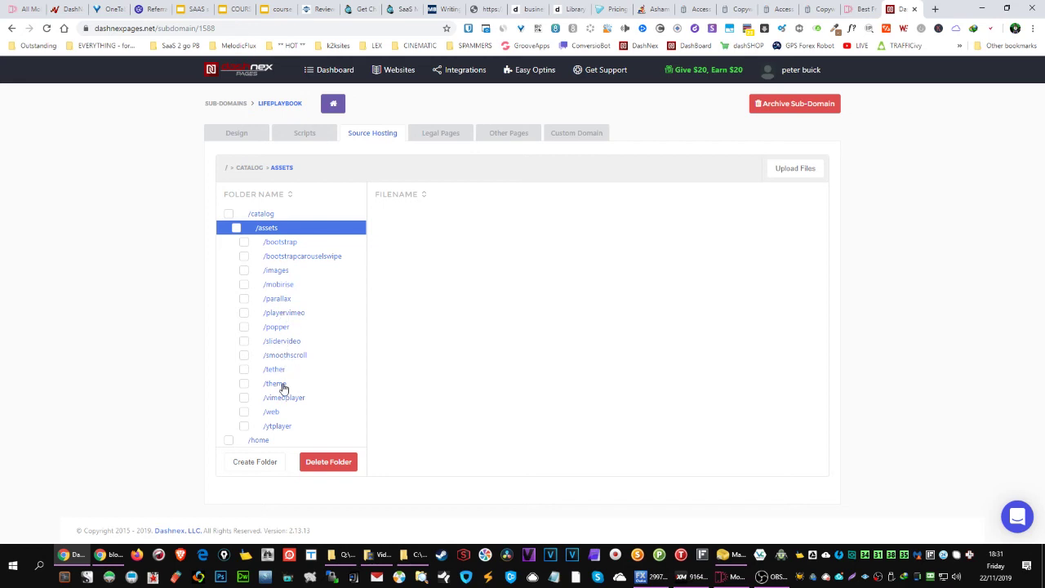
click(285, 271)
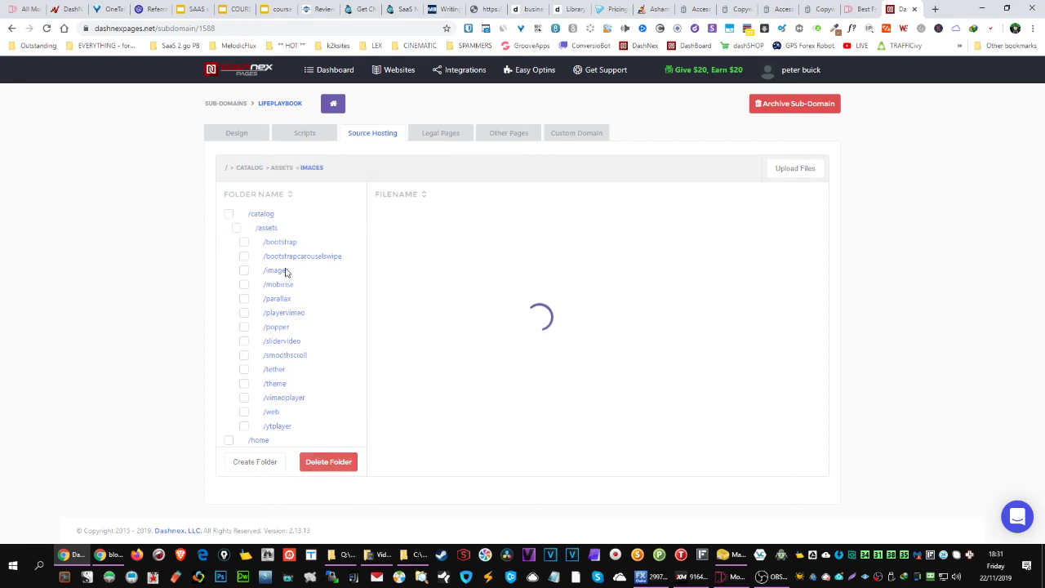
click(262, 216)
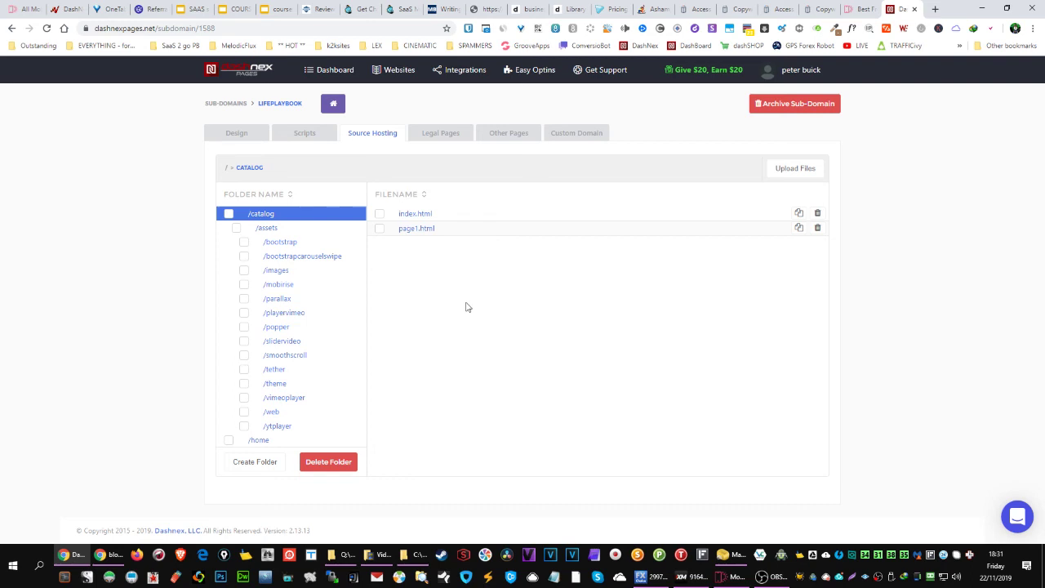
Switch to File Explorer and review the exported assets folder, index.html, page1.html and project.mobirise in the local site folder
click(732, 577)
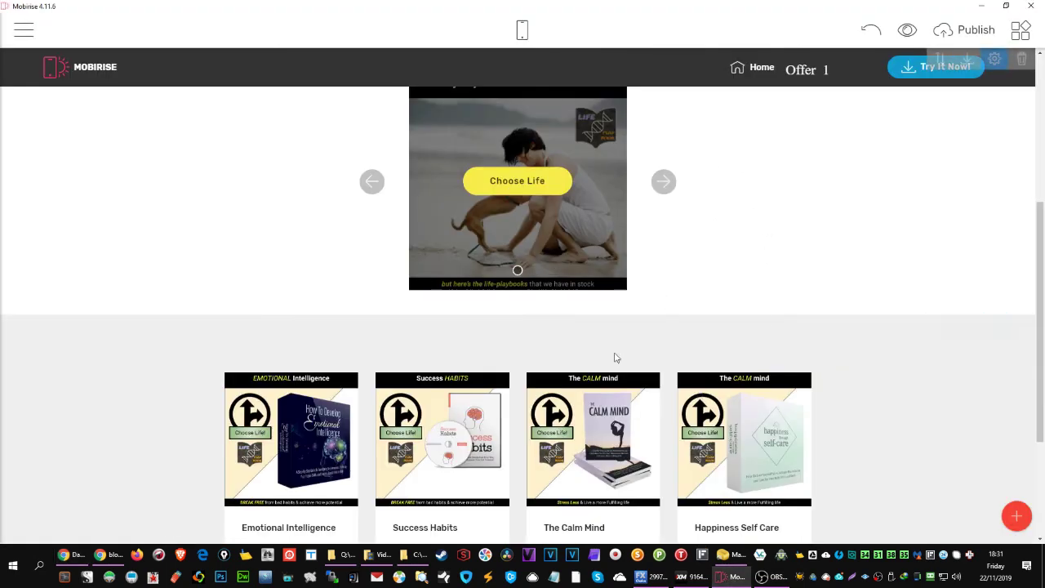
click(983, 11)
click(414, 555)
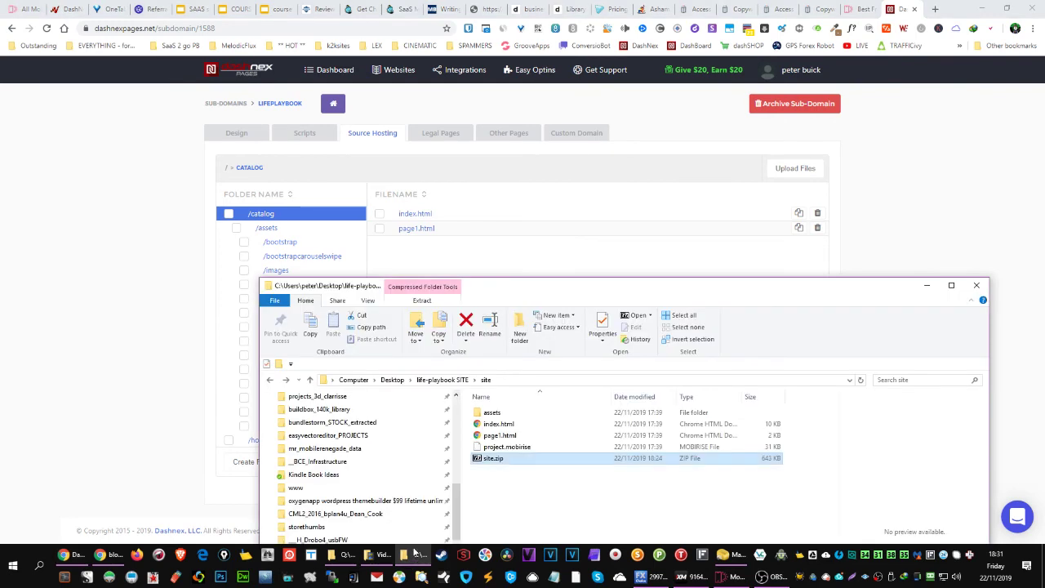
click(536, 498)
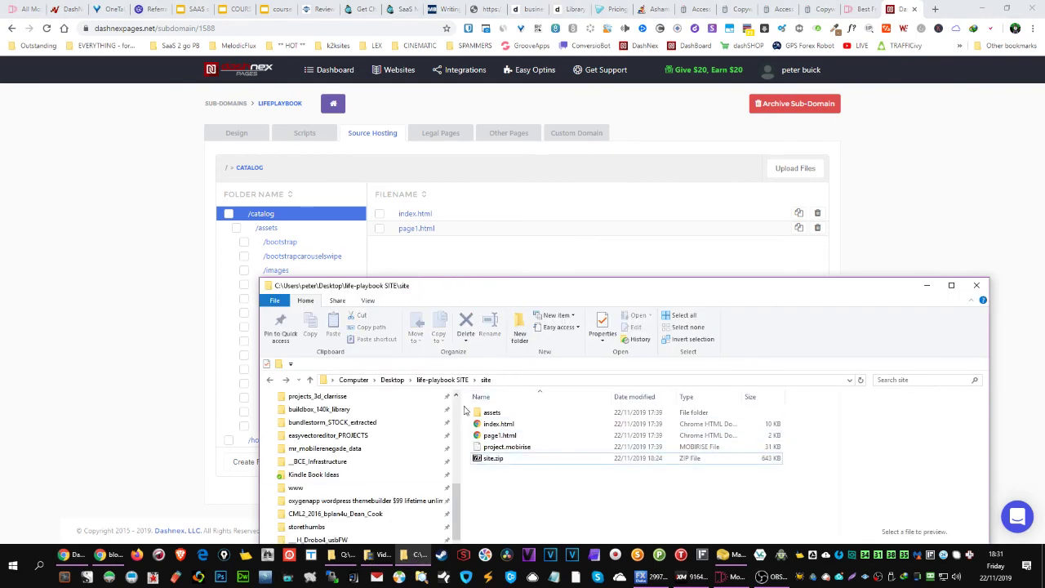
click(483, 448)
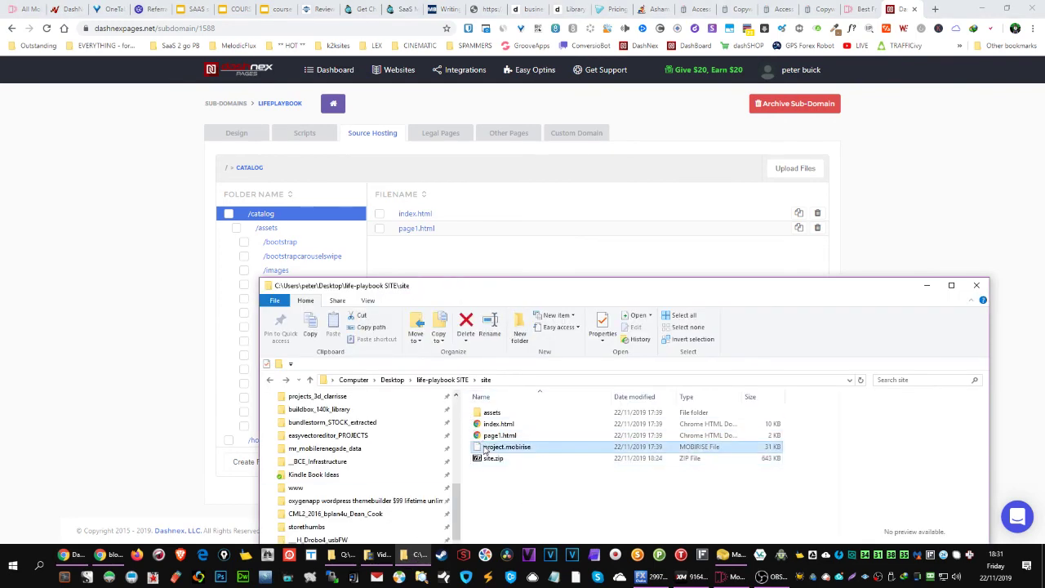
click(513, 484)
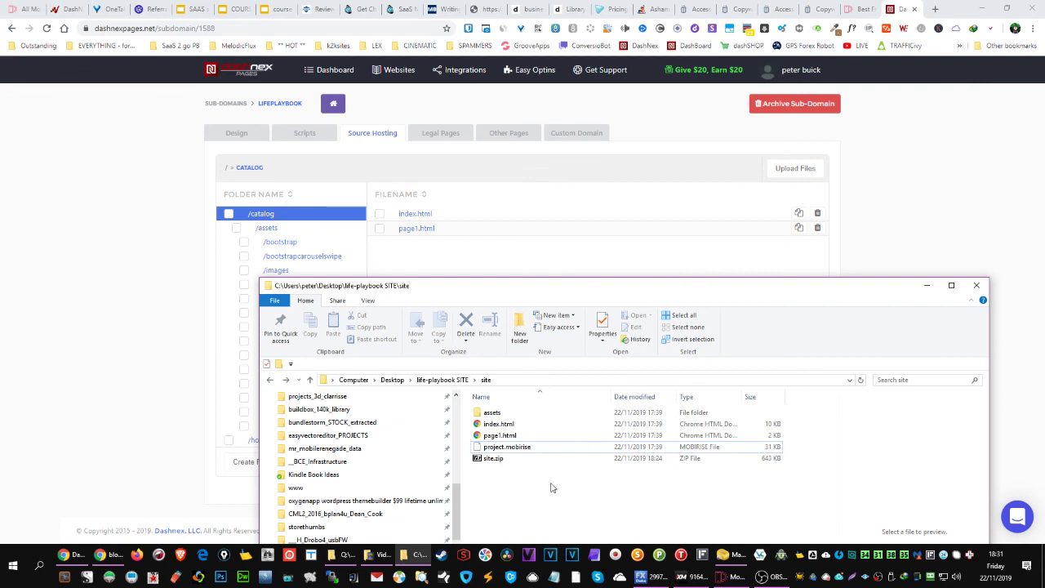
drag(466, 412, 510, 451)
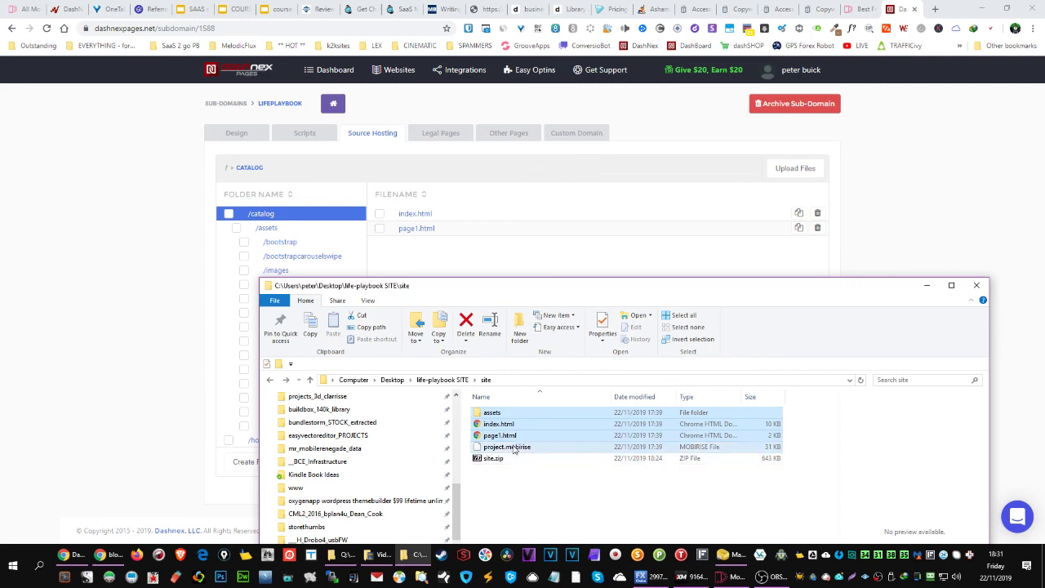
Inspect the contents of site.zip down to its assets and images folders, close the archive, and return to the hosted catalog folder
click(483, 459)
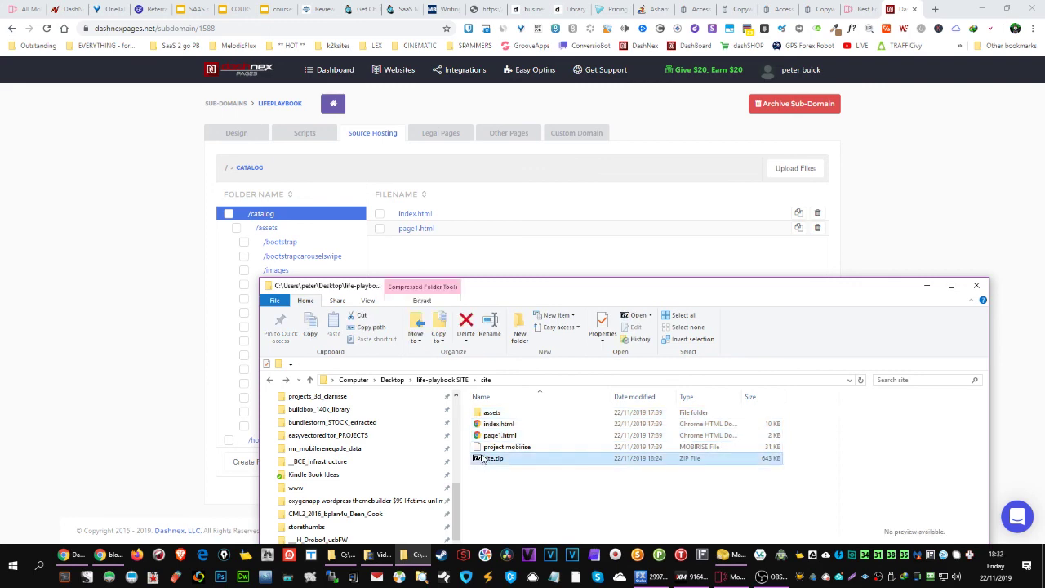
double_click(475, 461)
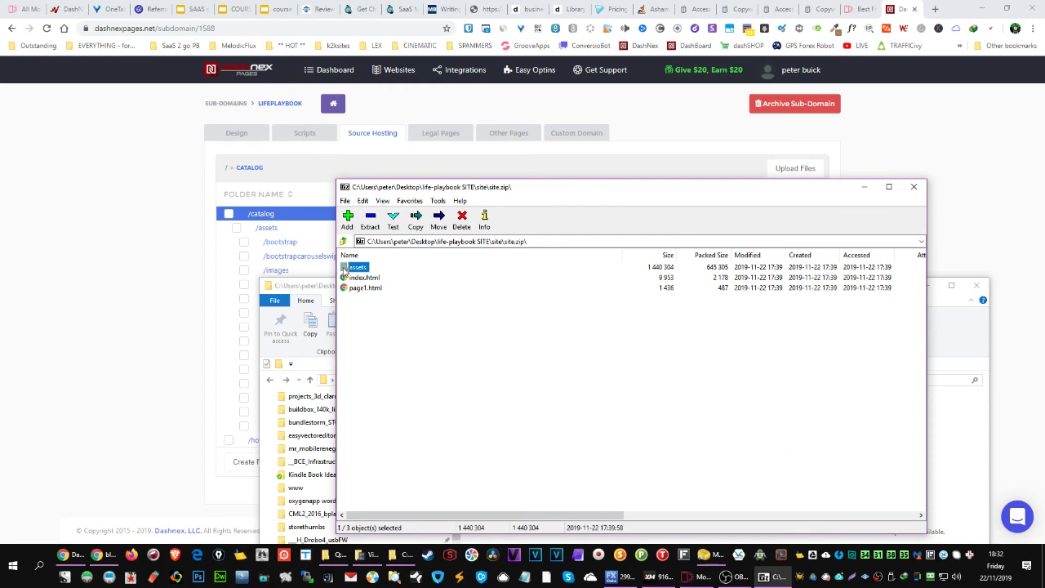
double_click(344, 270)
click(345, 288)
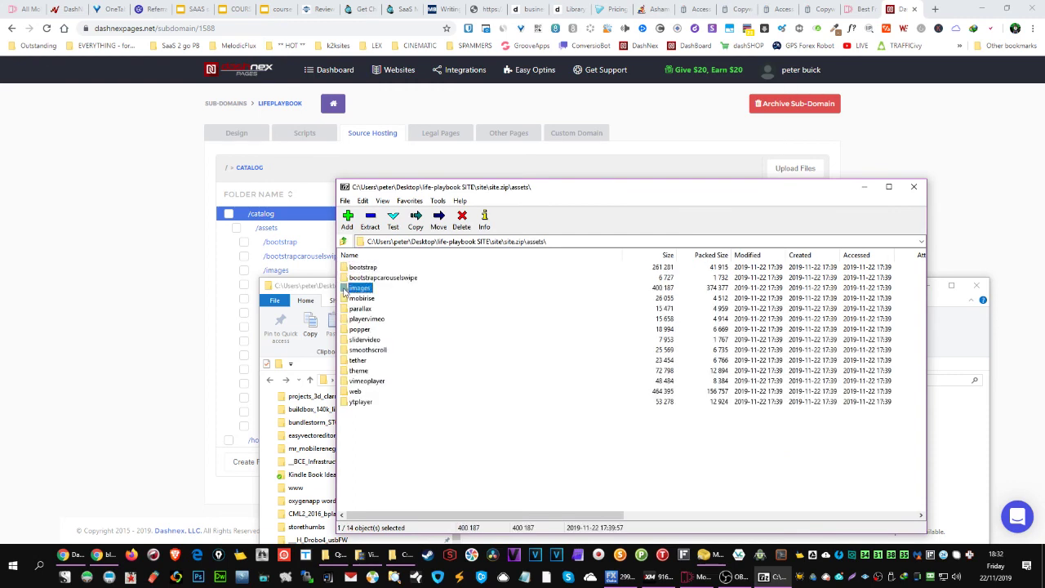
double_click(344, 289)
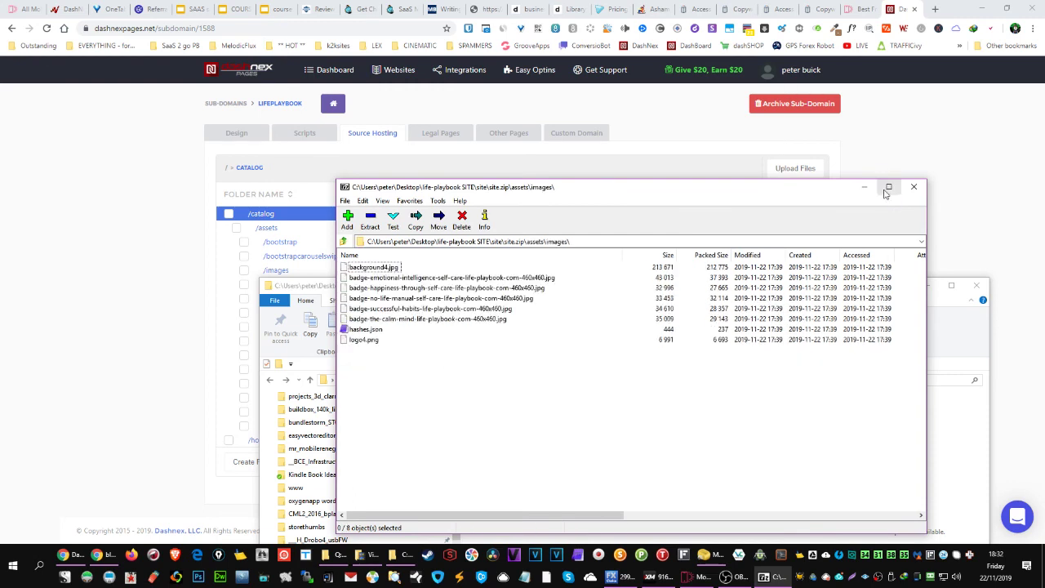
click(913, 187)
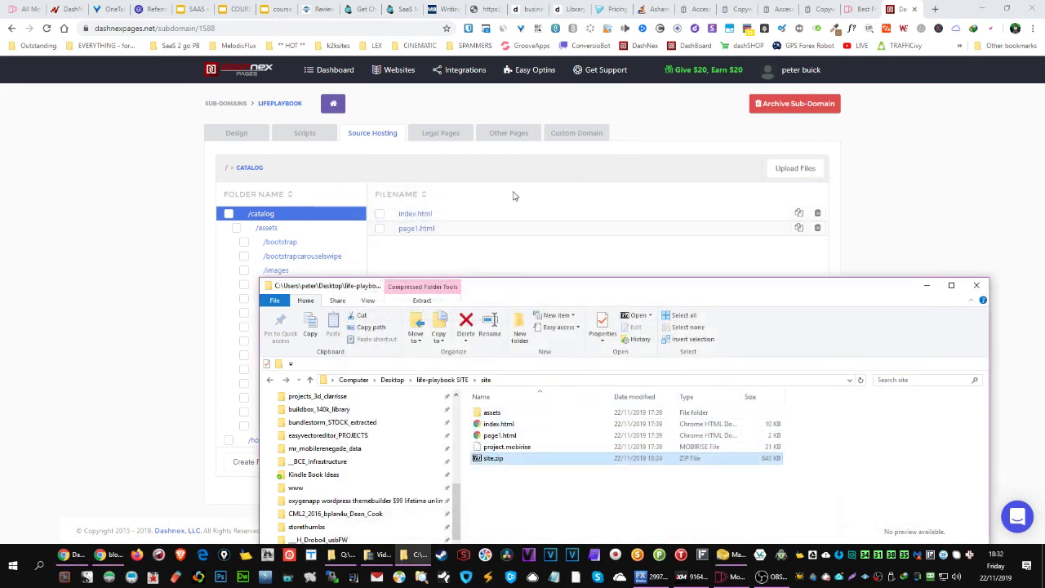
click(478, 266)
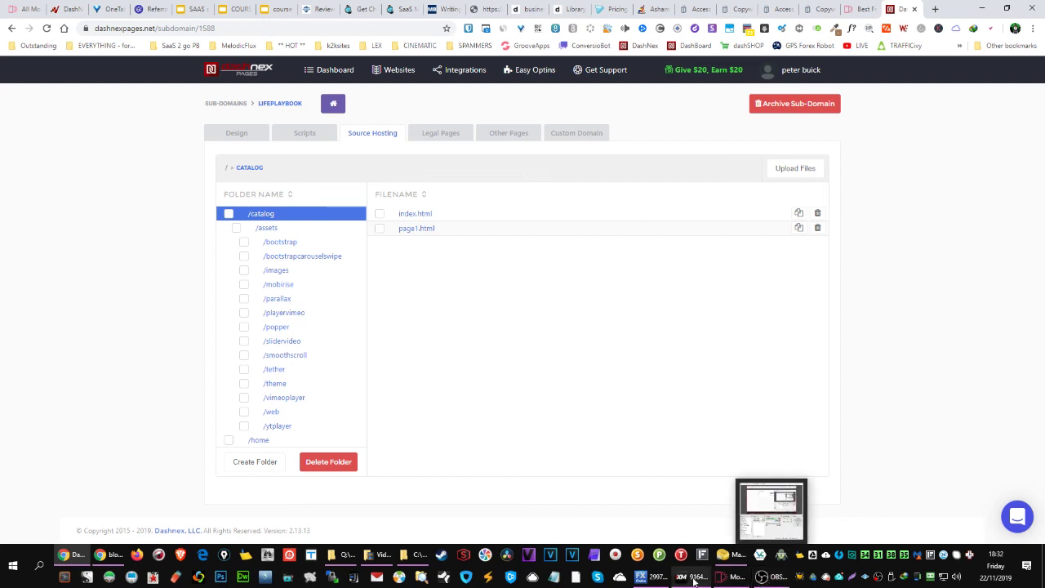
Review project.mobirise and site.zip in the local site folder again, and minimise File Explorer to return to the hosted catalog folder
mouse_move(745, 576)
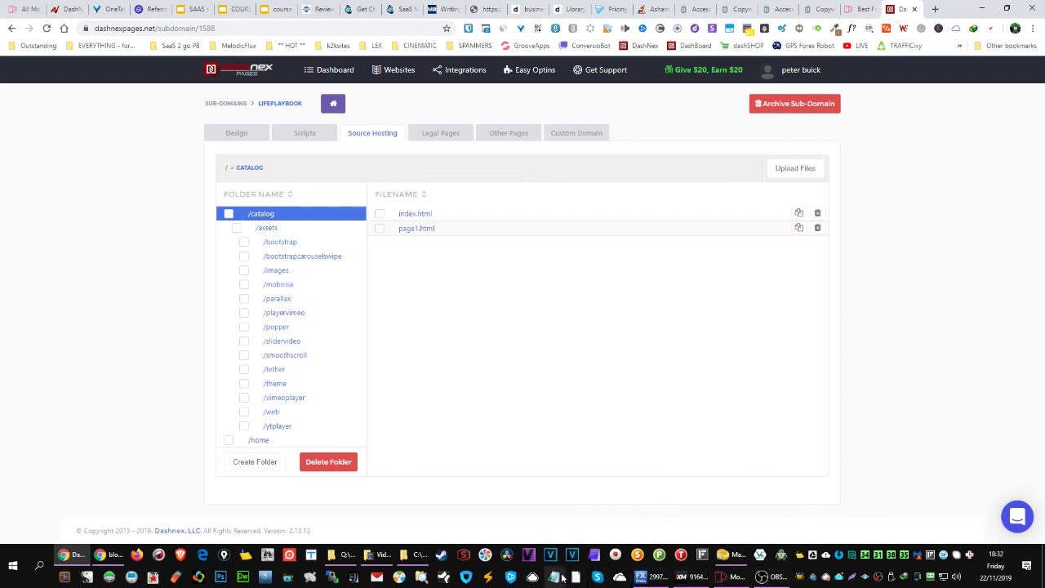
click(419, 555)
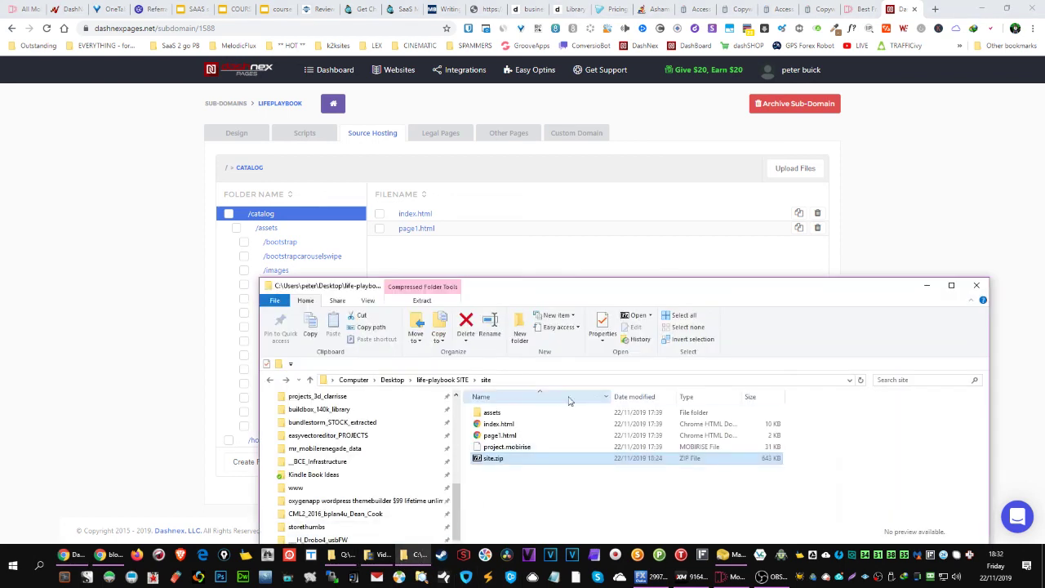
click(498, 482)
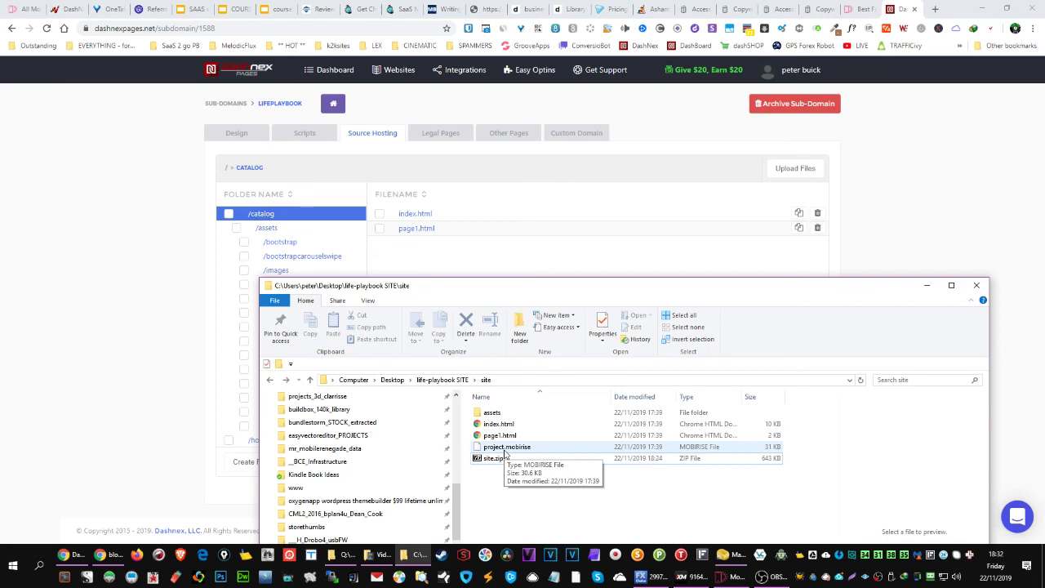
click(507, 449)
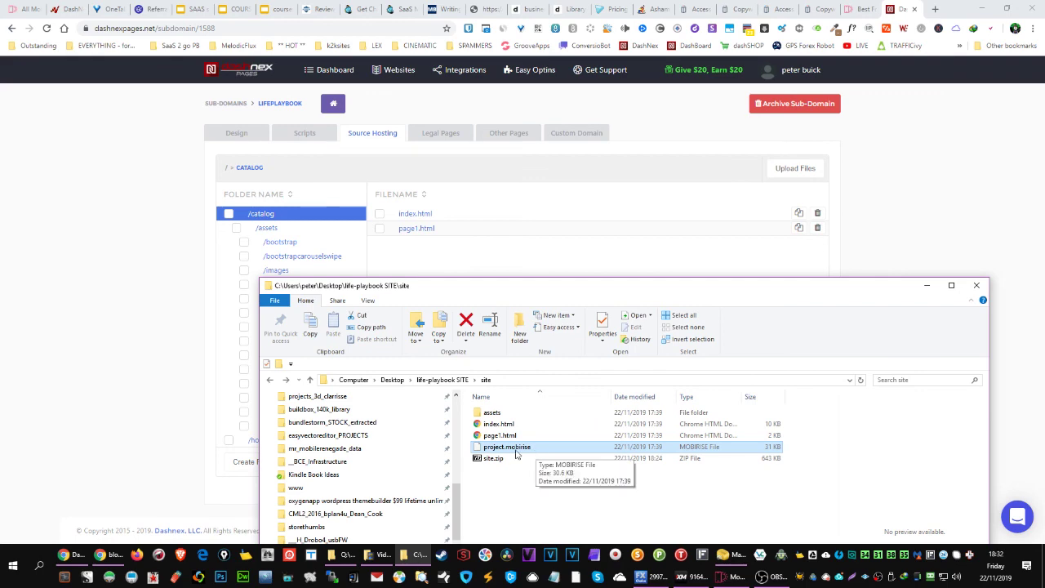
click(725, 578)
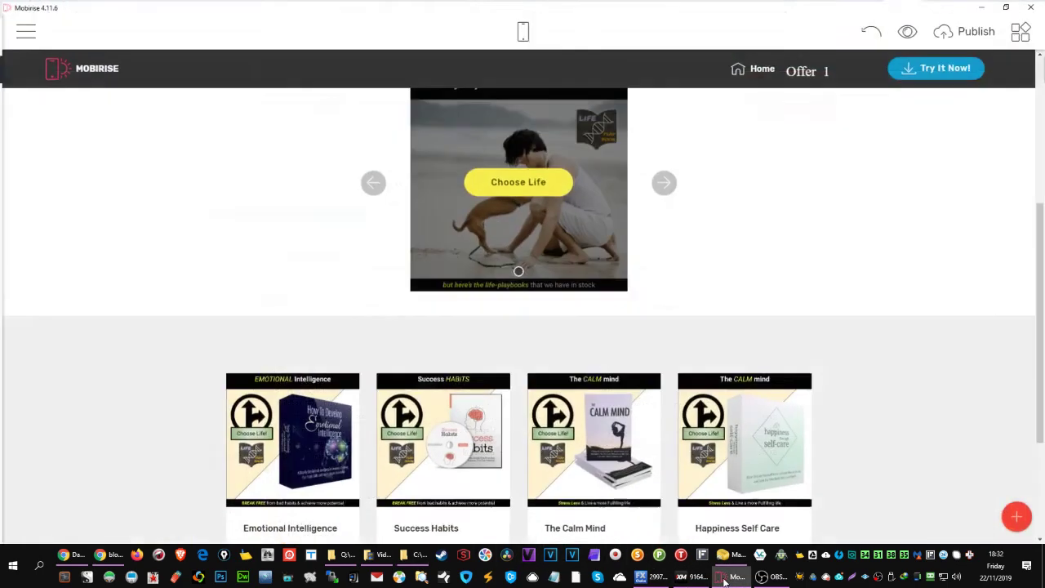
click(725, 578)
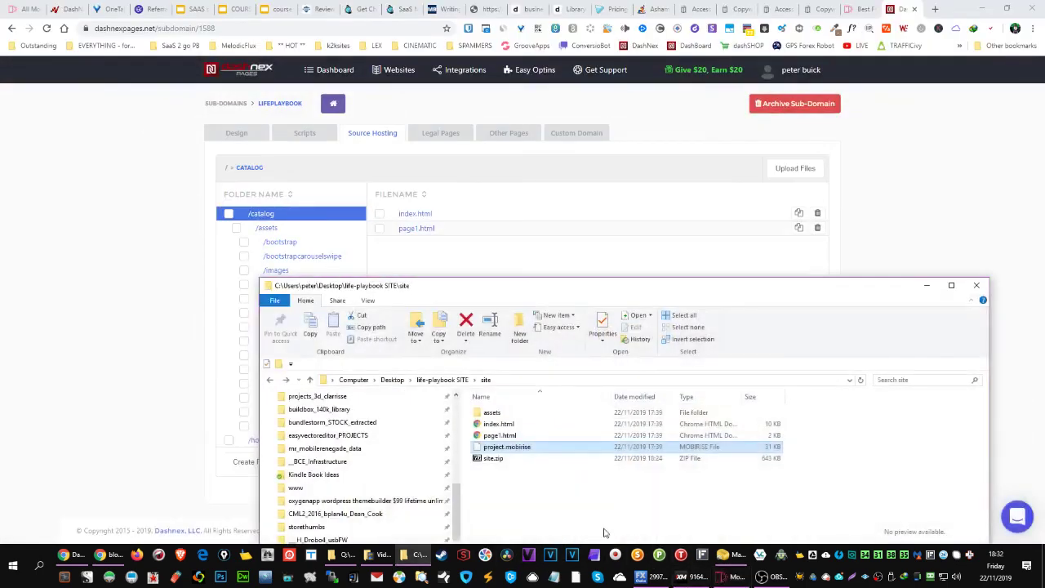
click(493, 457)
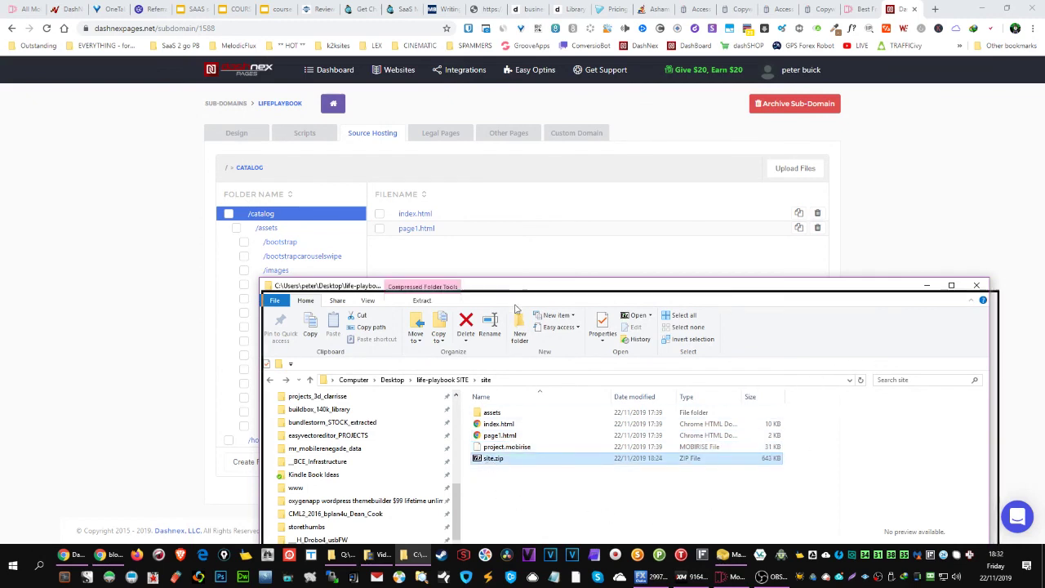
drag(513, 303, 526, 329)
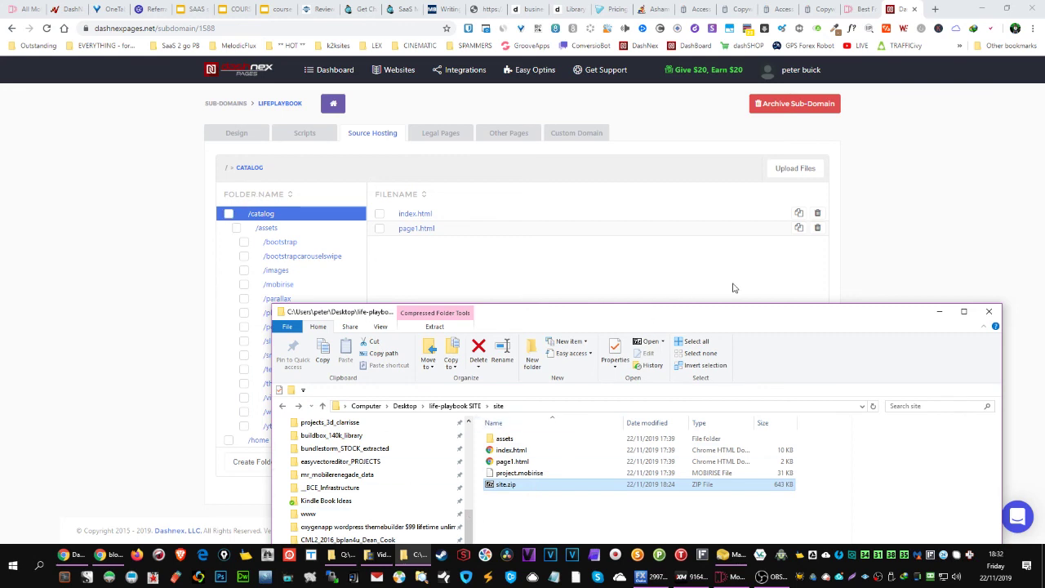
click(939, 311)
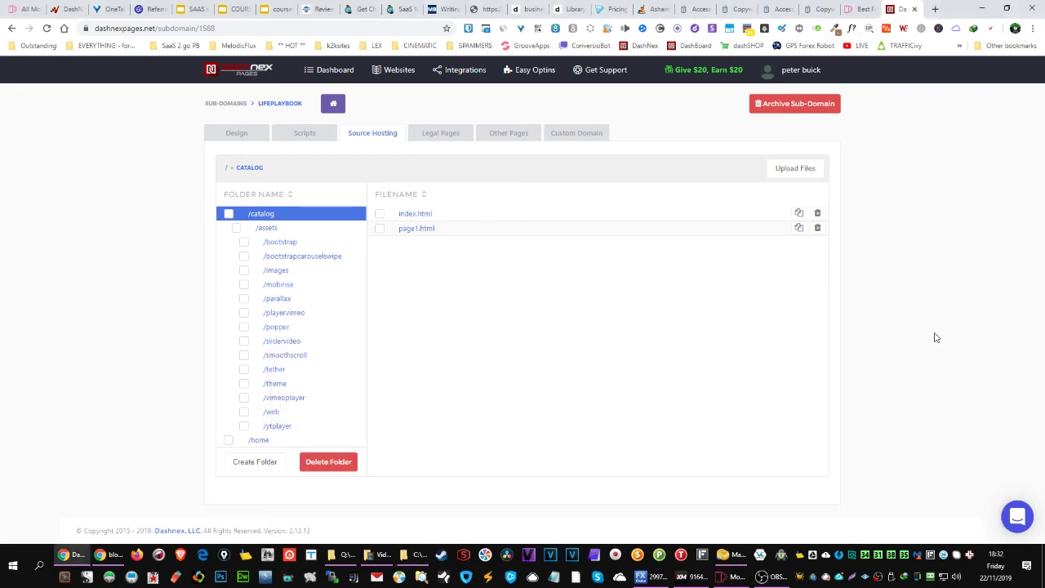